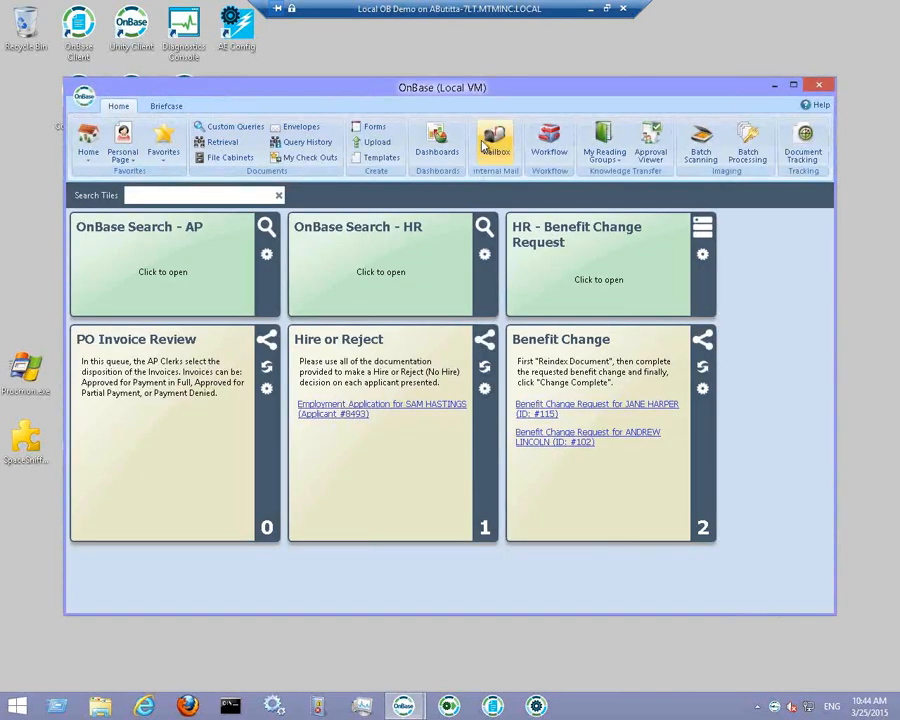
# Maximize the OnBase window and open the Unity Forms Designer
pyautogui.doubleClick(487, 89)
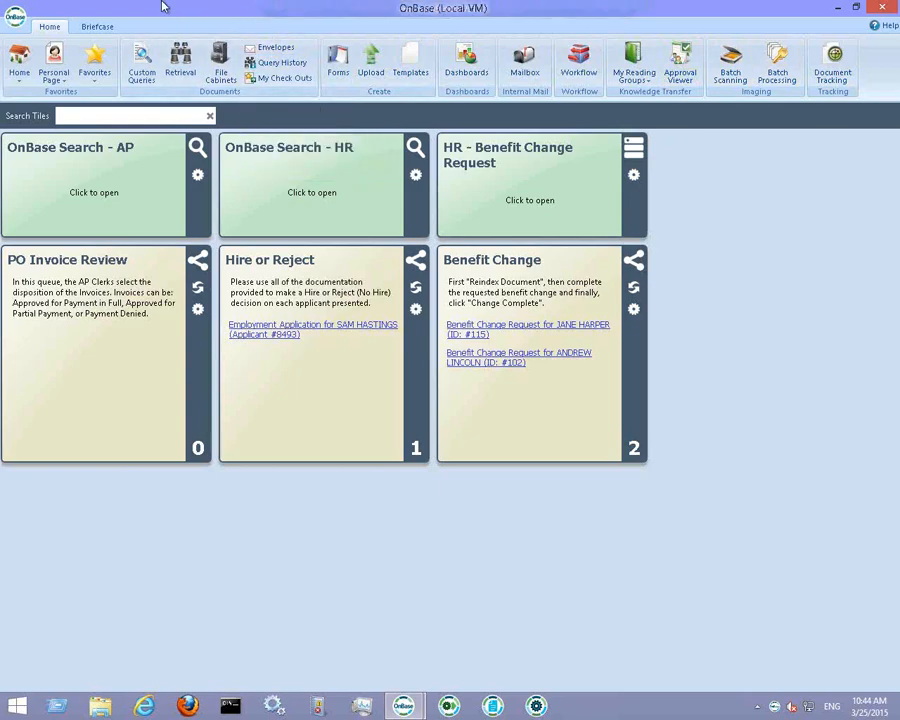
pyautogui.click(16, 18)
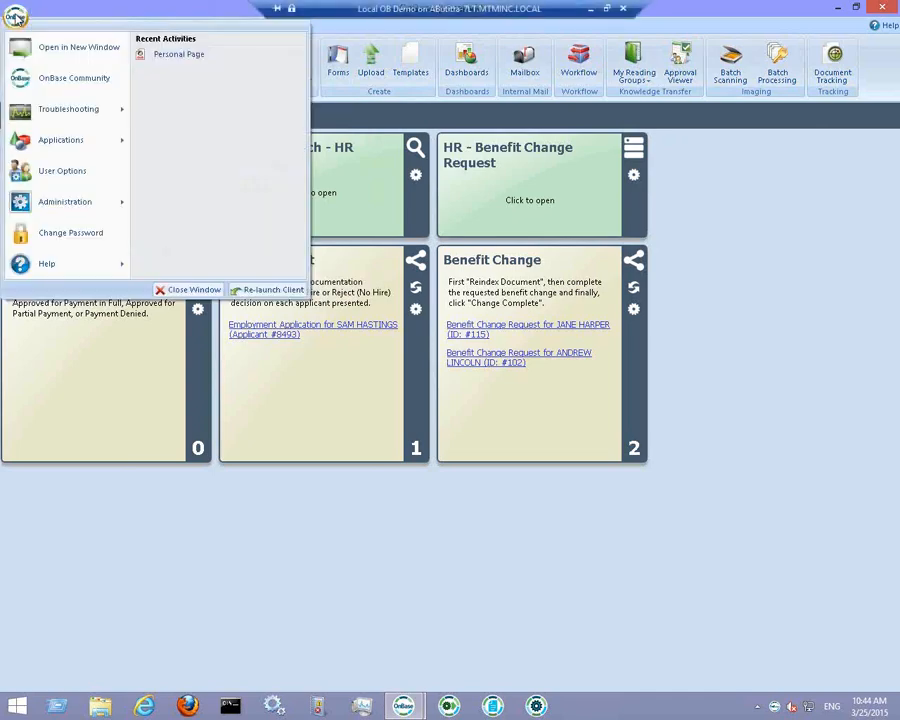
pyautogui.moveTo(70, 200)
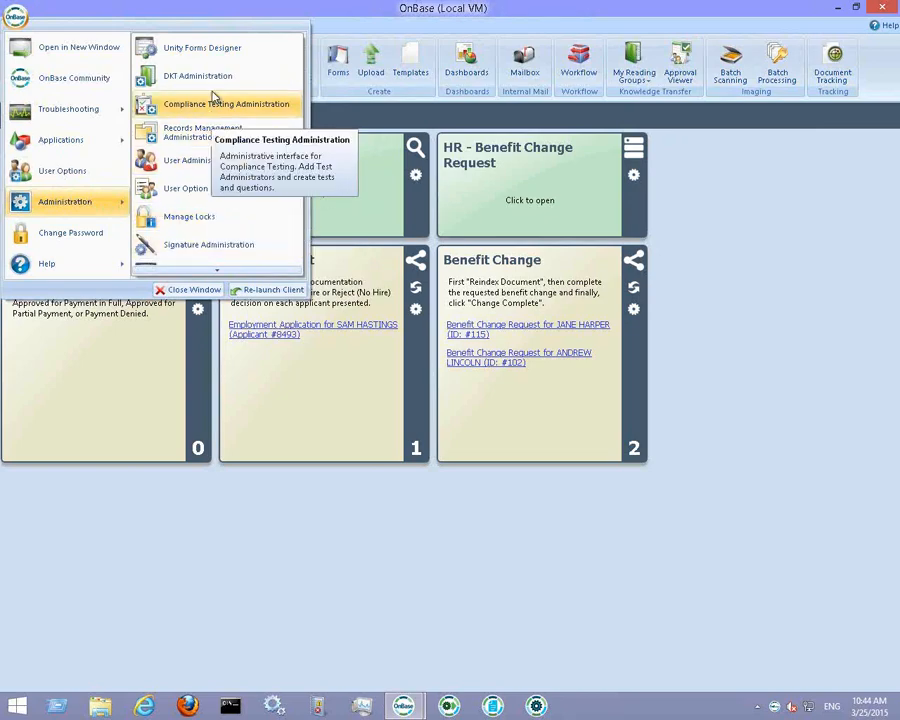
pyautogui.moveTo(199, 269)
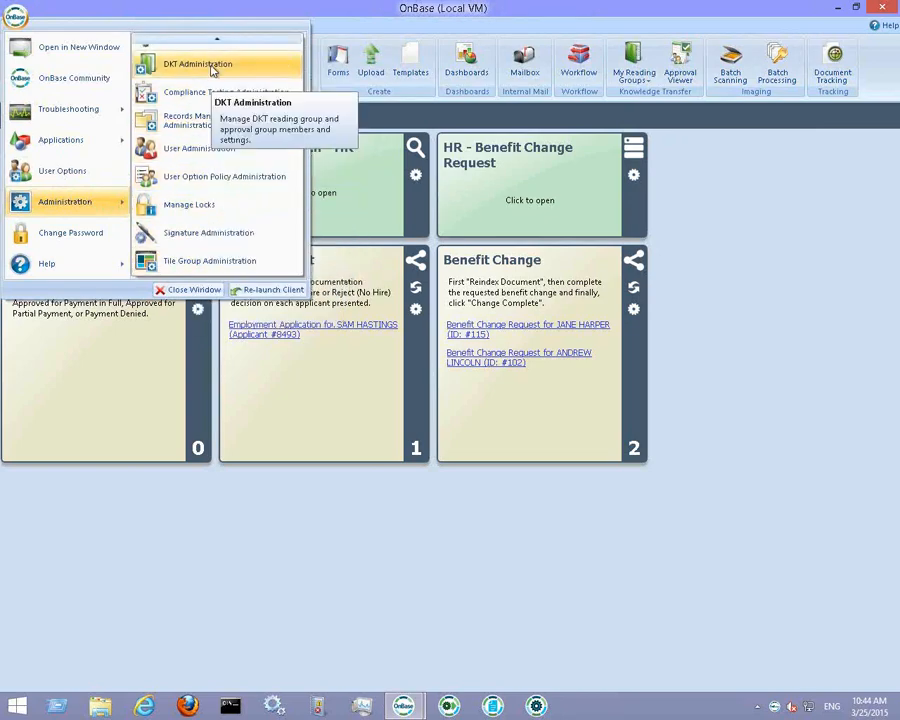
pyautogui.moveTo(207, 40)
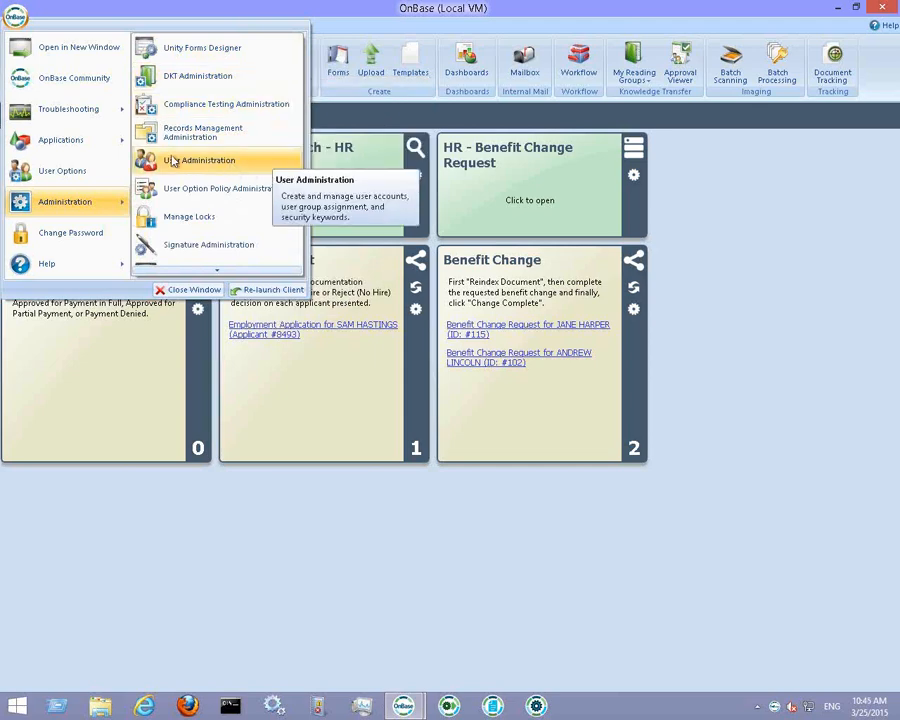
pyautogui.moveTo(98, 153)
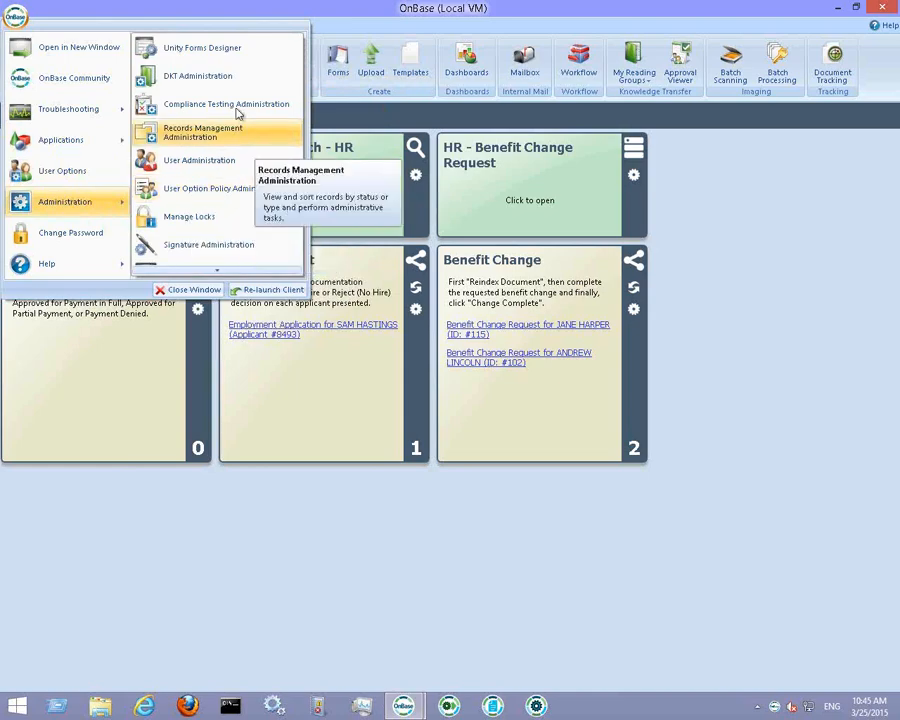
pyautogui.click(245, 58)
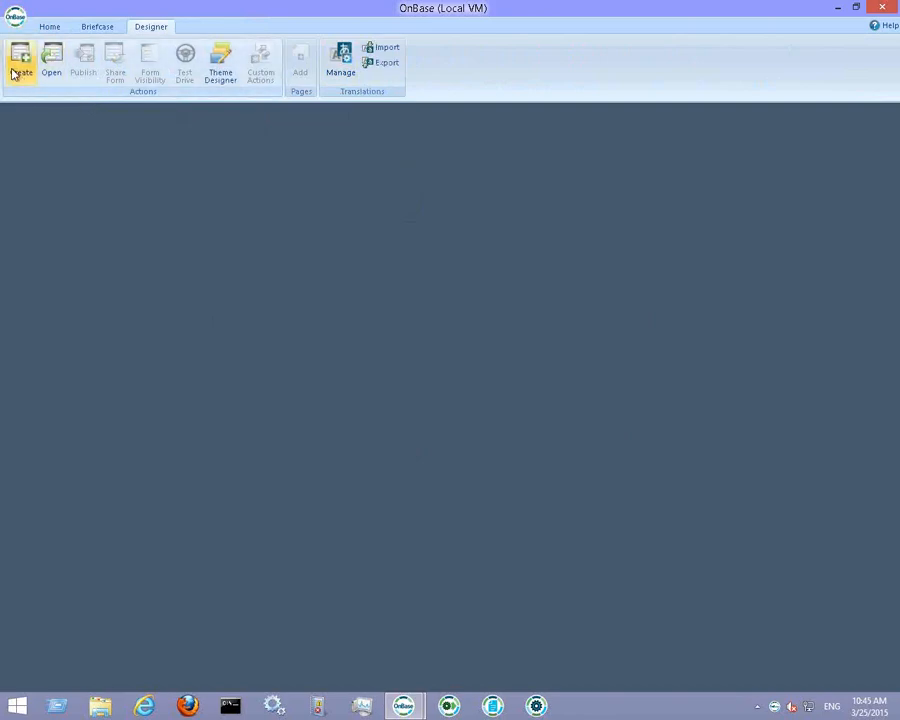
# Open the published template AP - Invoice Coding Form for editing
pyautogui.click(57, 72)
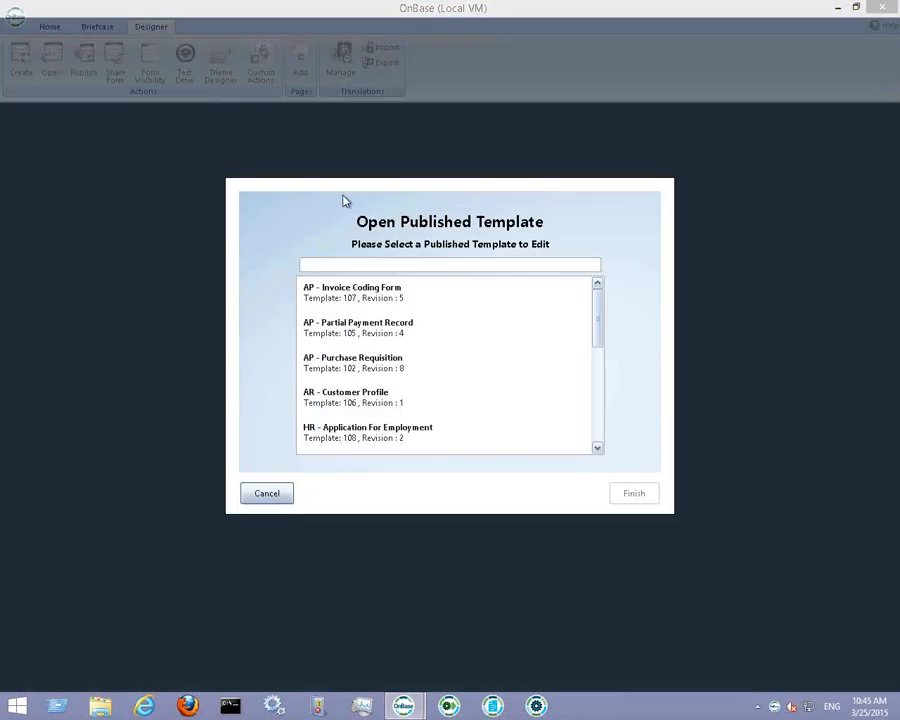
pyautogui.click(341, 289)
pyautogui.doubleClick(341, 289)
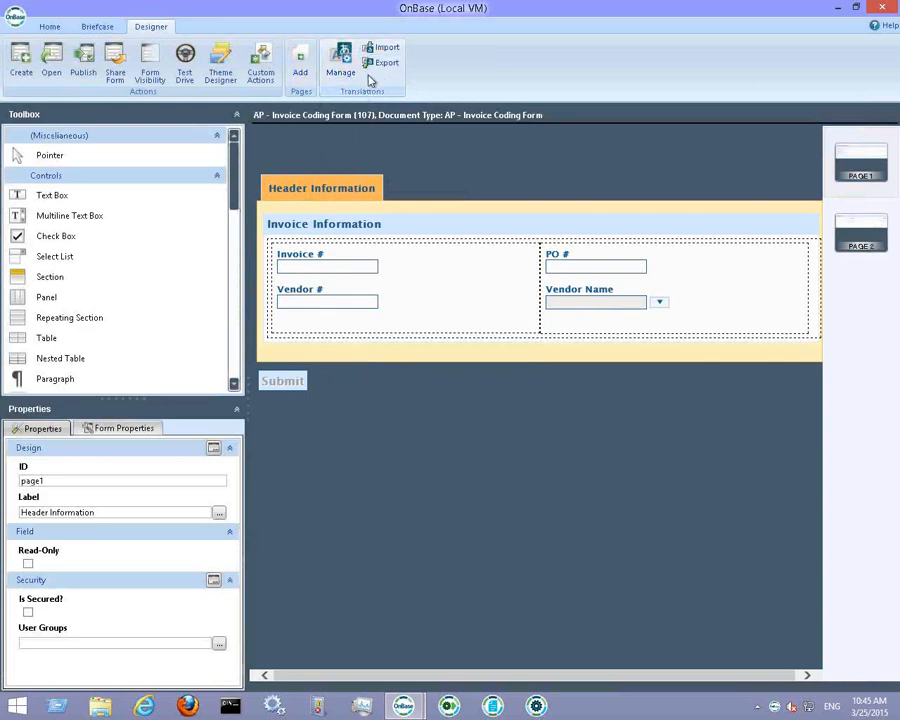
# Review the translation entry for the AP - Invoice Coding Form template and close it without saving
pyautogui.click(340, 72)
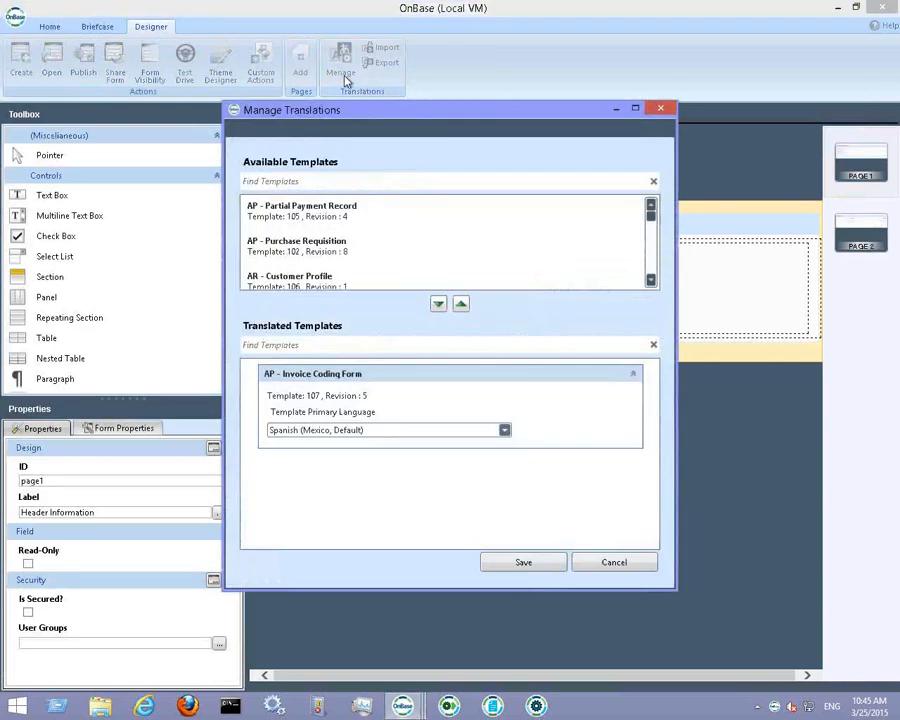
pyautogui.click(427, 382)
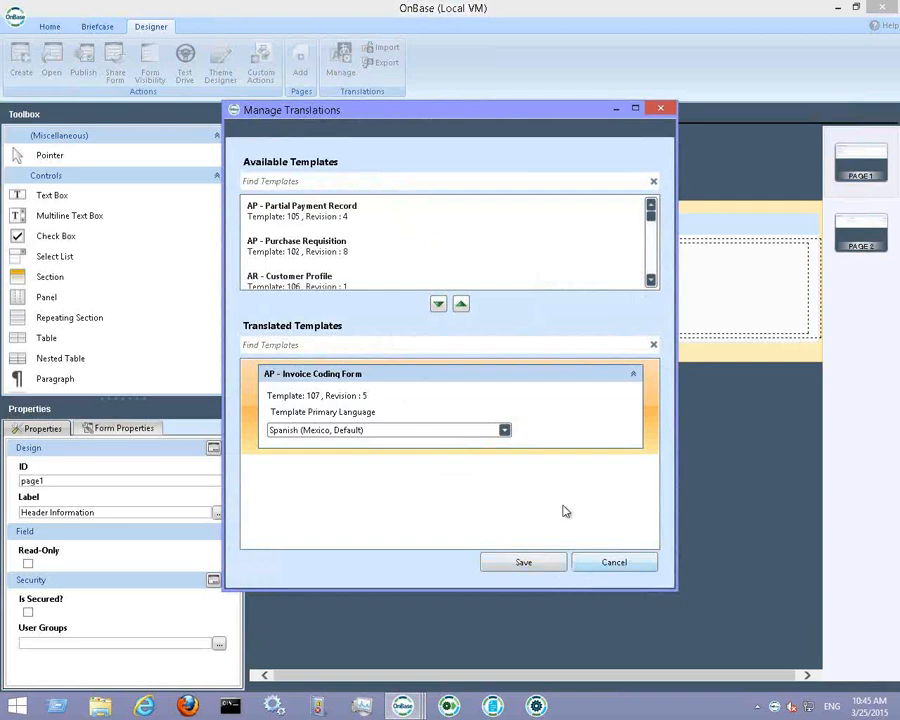
pyautogui.click(614, 563)
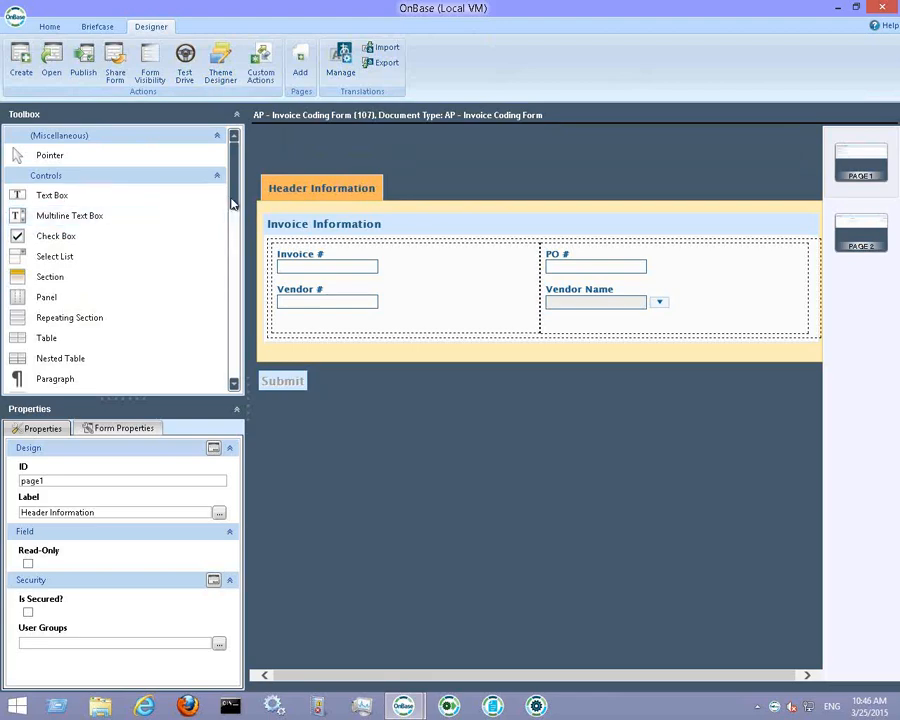
# Add a Condition Button to the form below the Vendor # field
pyautogui.scroll(-3, 236, 203)
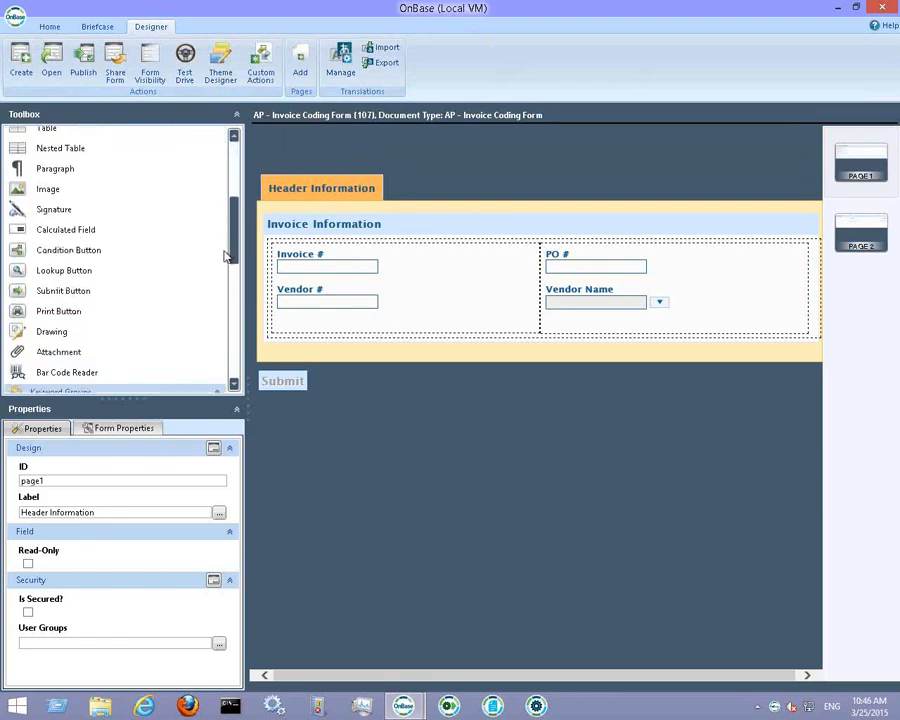
pyautogui.click(88, 254)
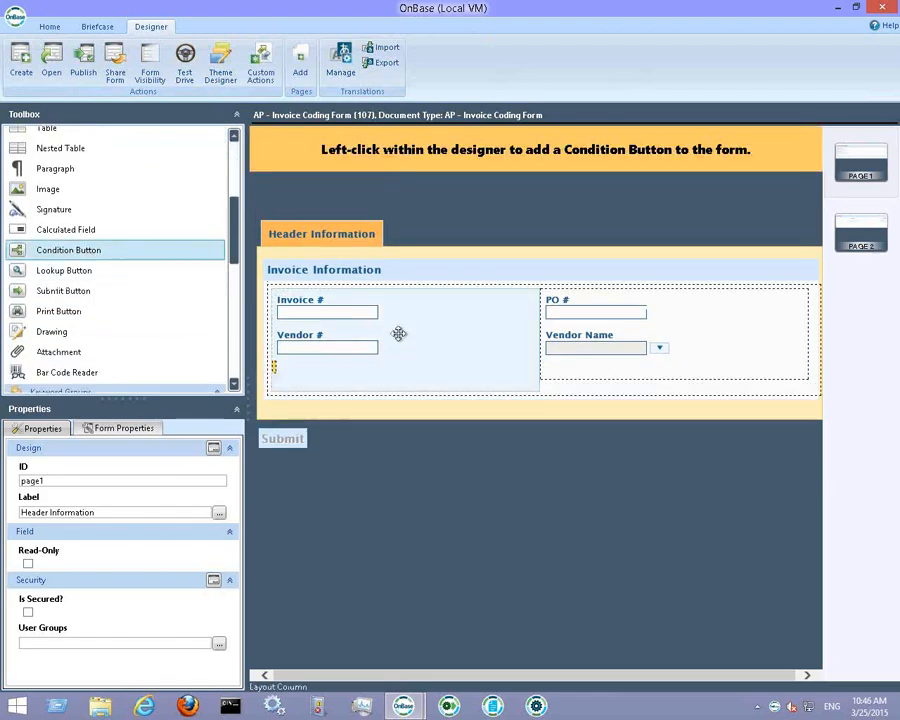
pyautogui.click(399, 371)
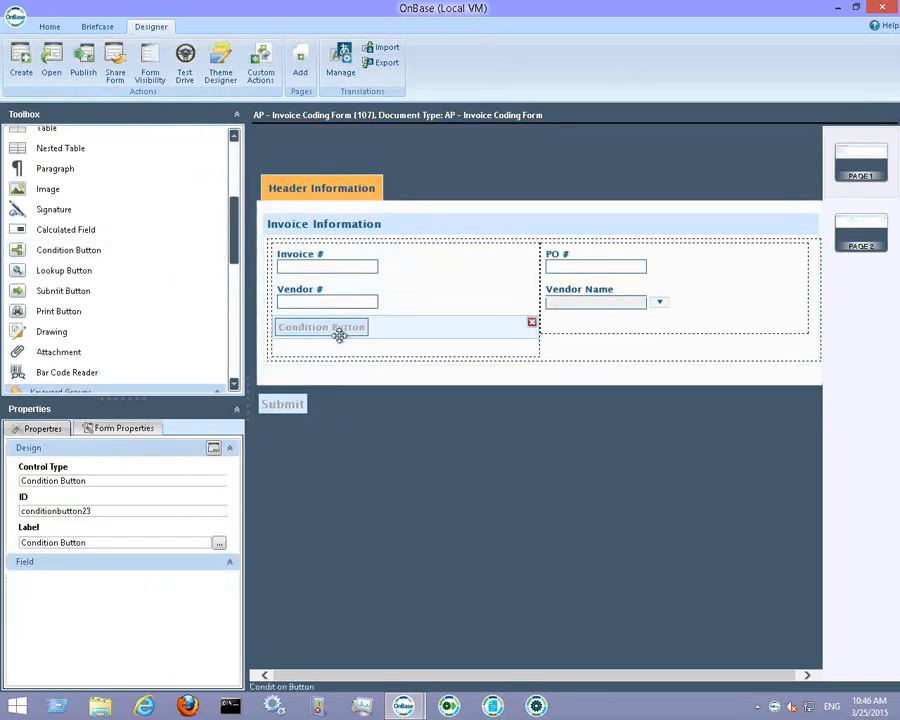
# Create a custom action named "Button!" with a Condition Button Clicked condition that checks conditionbutton23
pyautogui.click(260, 78)
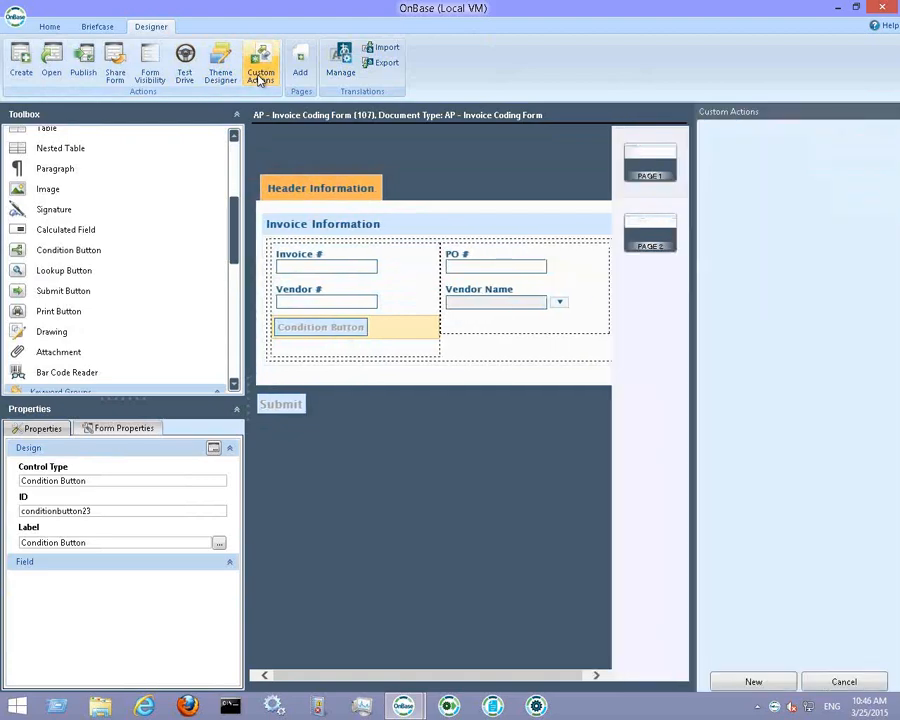
pyautogui.click(752, 682)
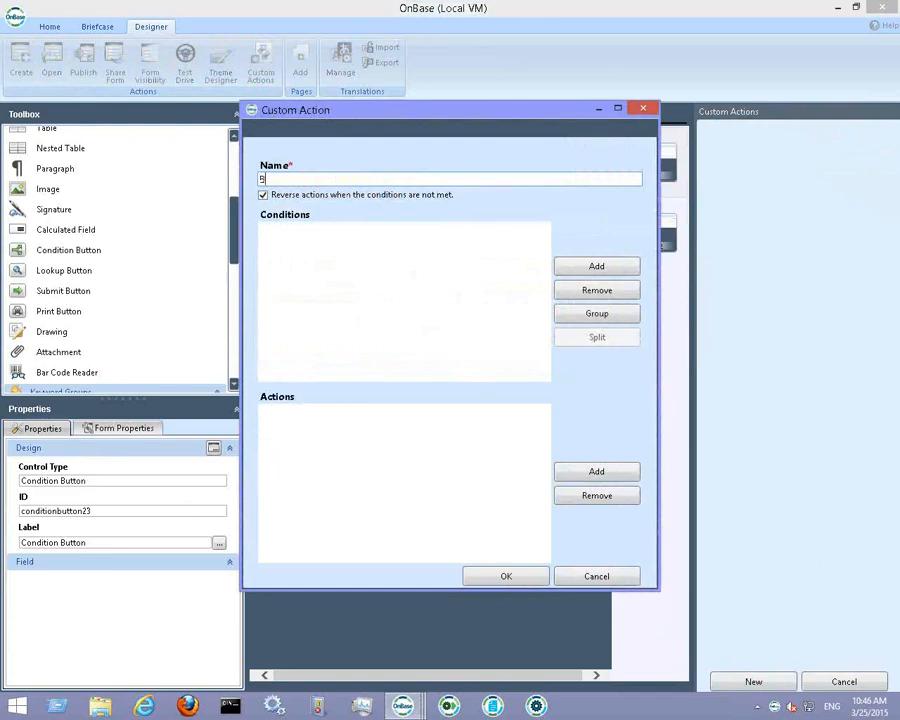
pyautogui.click(597, 267)
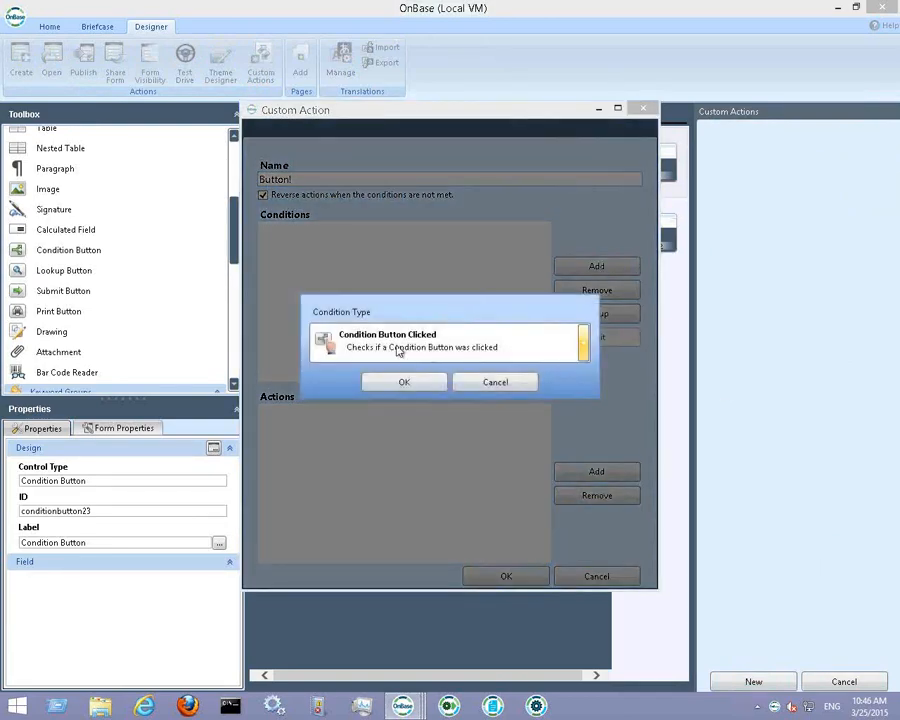
pyautogui.click(400, 383)
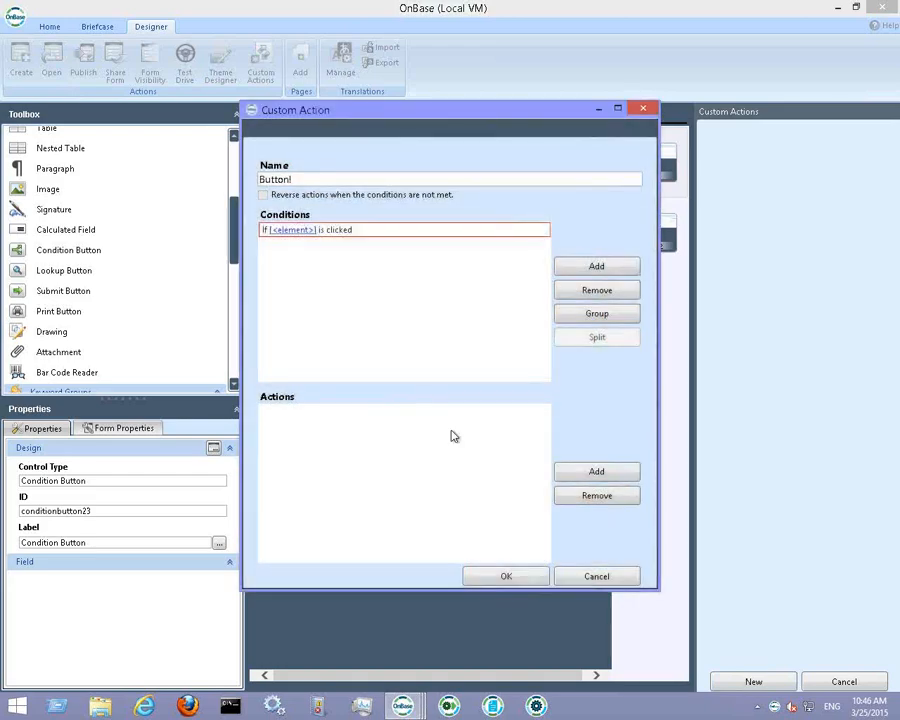
pyautogui.click(301, 236)
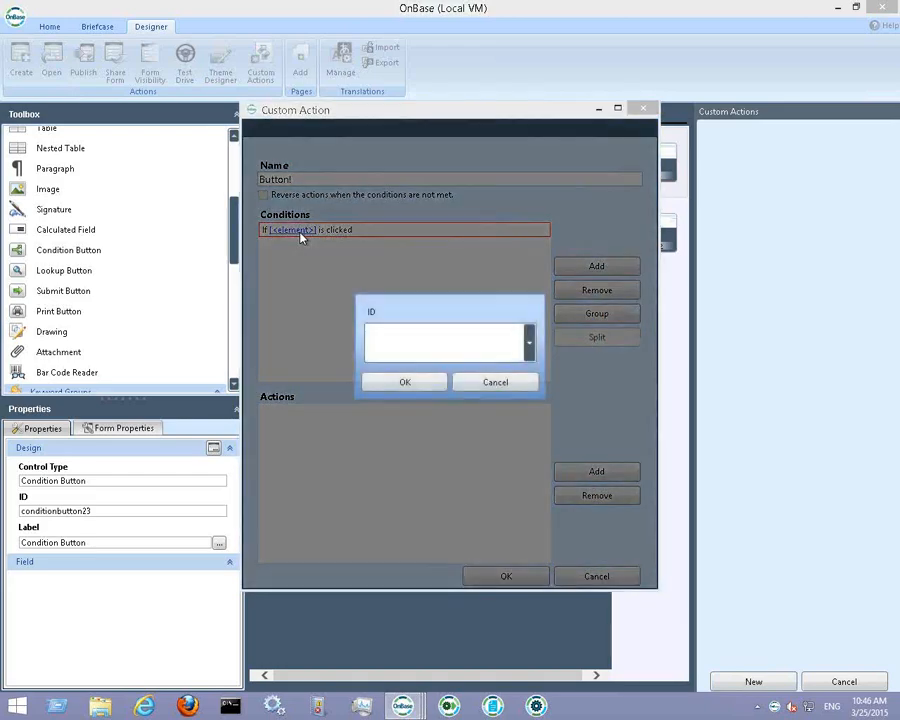
pyautogui.click(381, 340)
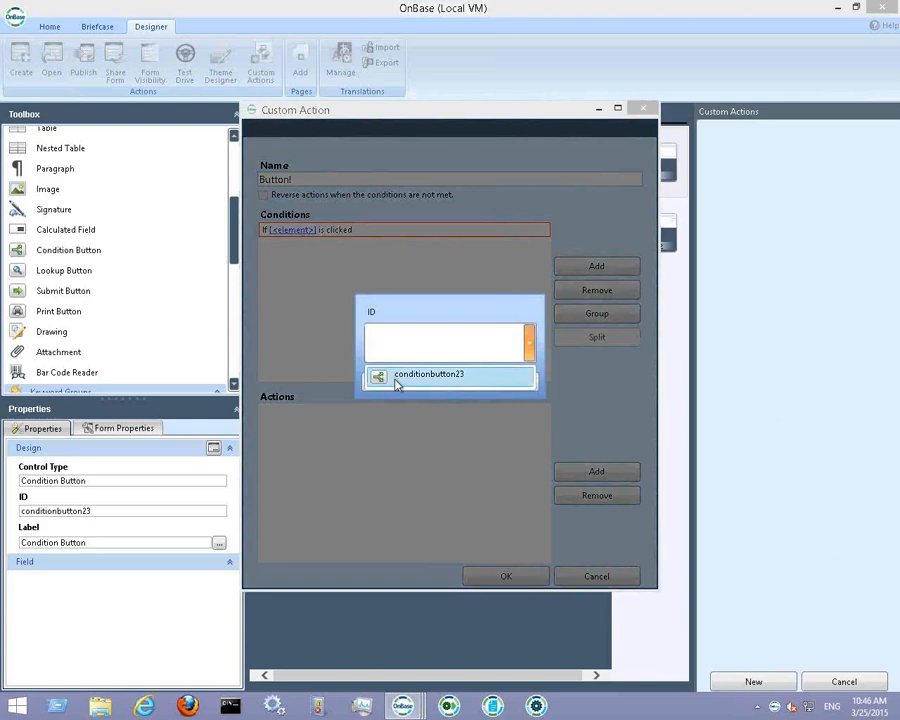
pyautogui.click(394, 374)
pyautogui.click(398, 385)
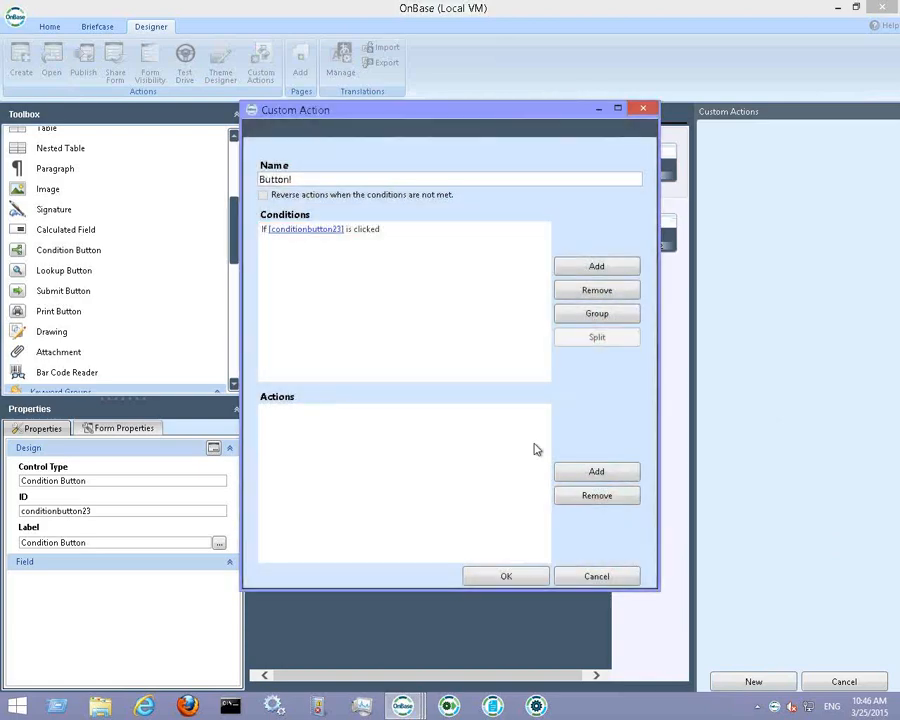
# Add a Change Element Visibility action that makes description14 hidden, and save the custom action
pyautogui.click(566, 478)
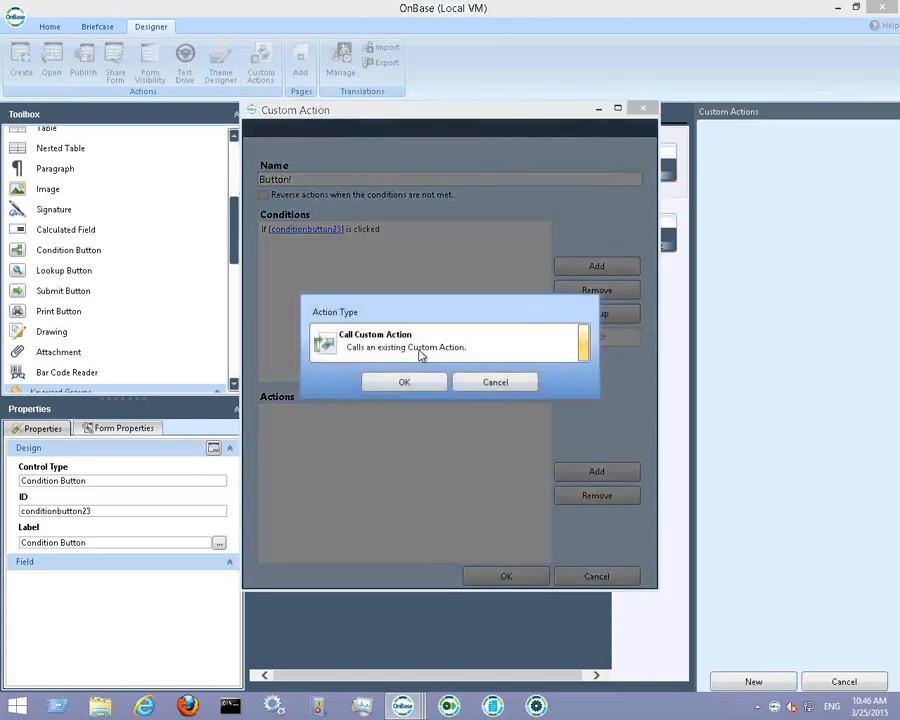
pyautogui.click(565, 350)
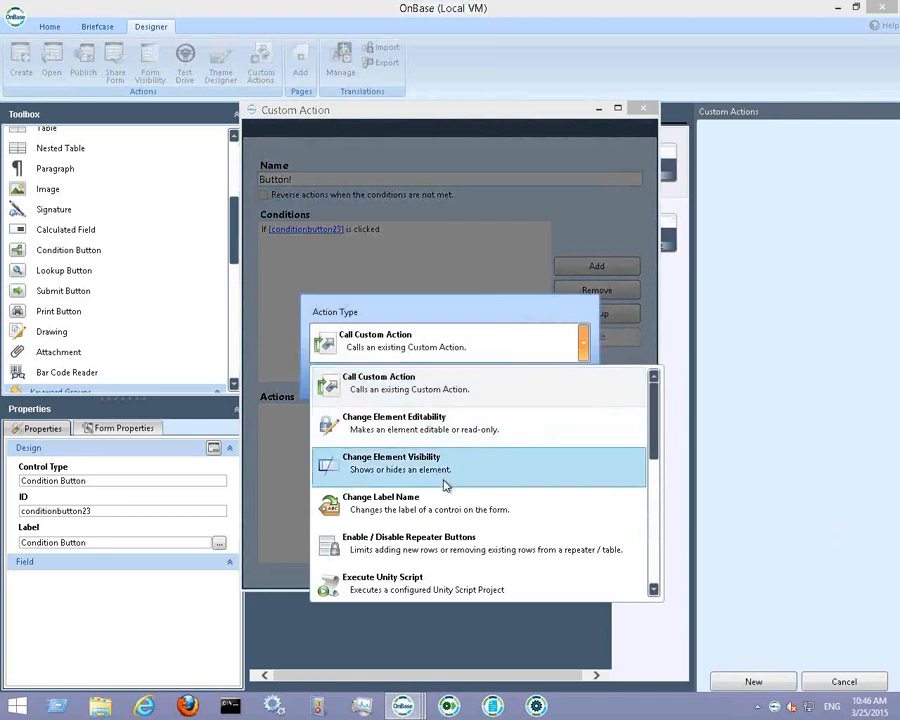
pyautogui.click(430, 482)
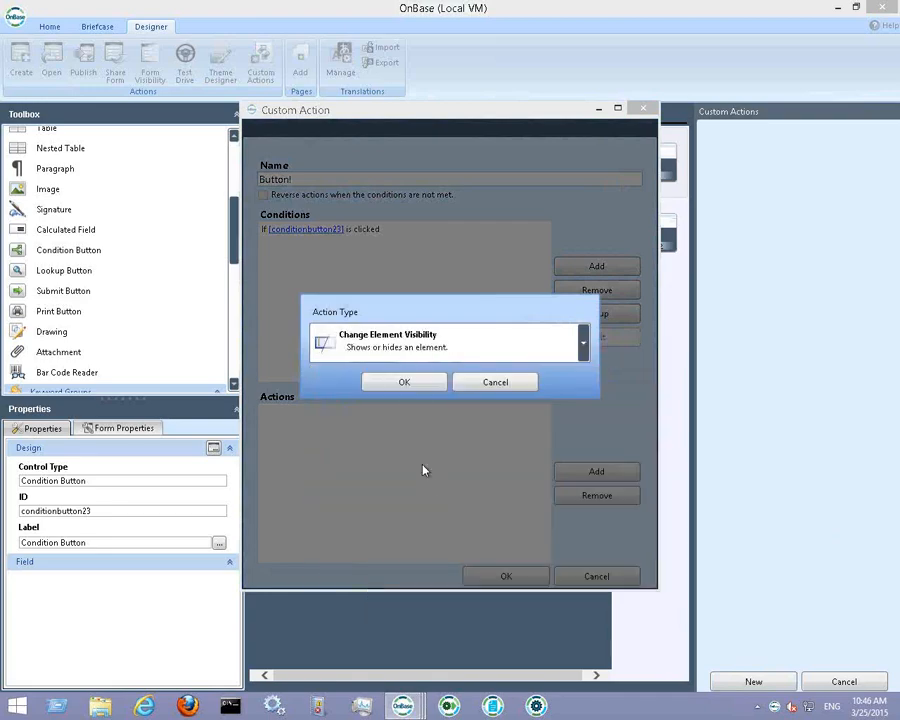
pyautogui.click(417, 387)
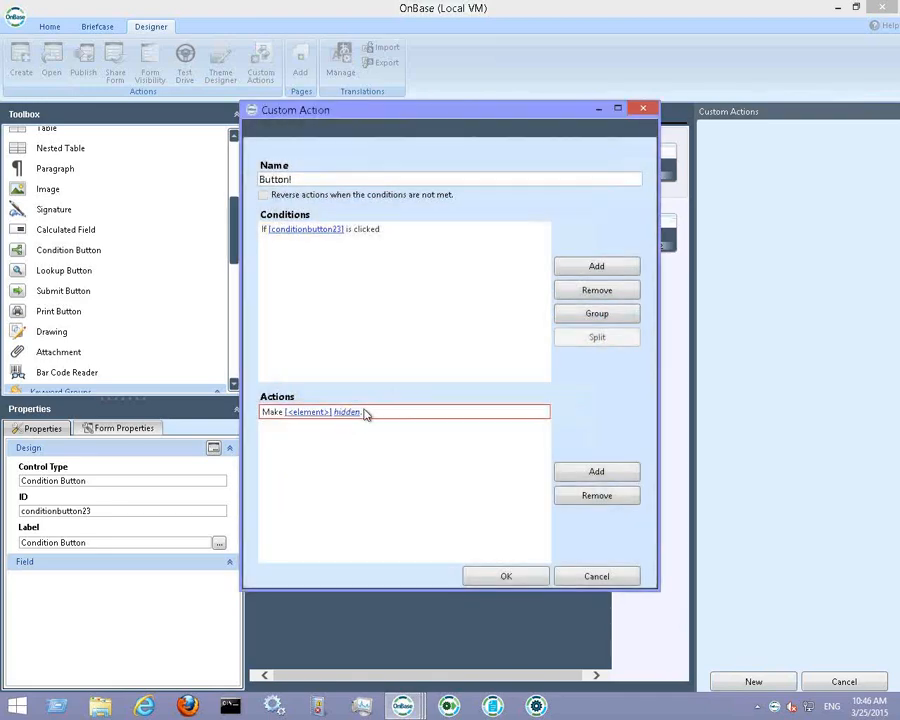
pyautogui.click(308, 412)
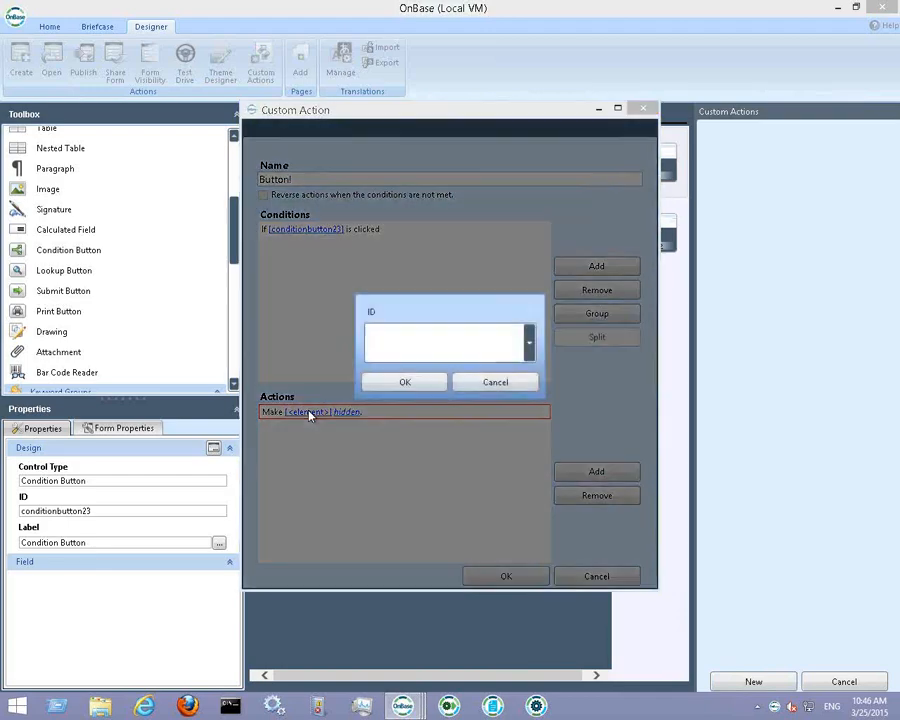
pyautogui.click(425, 352)
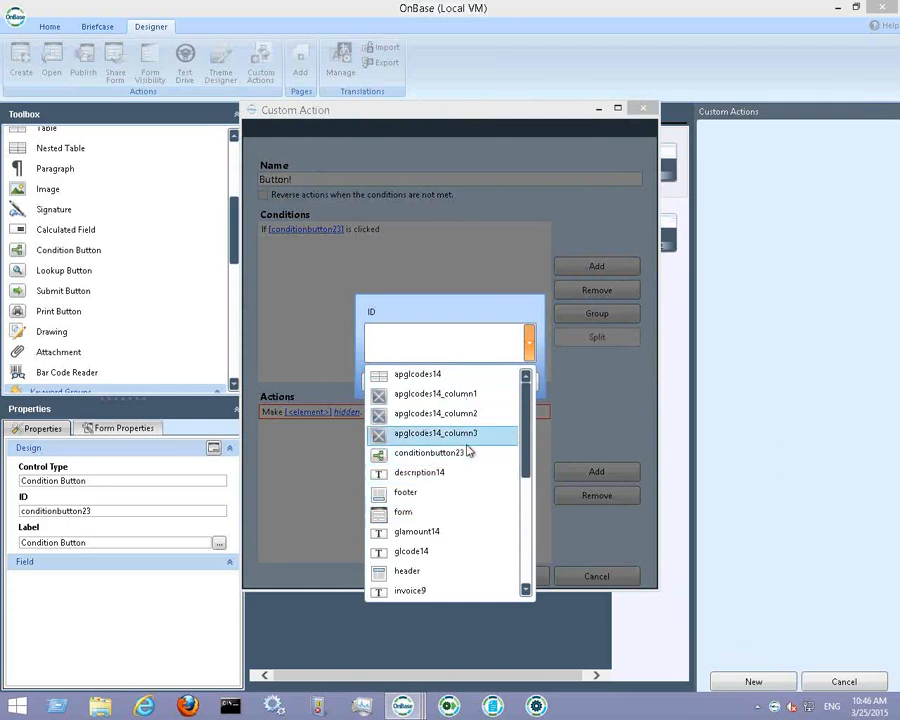
pyautogui.click(444, 474)
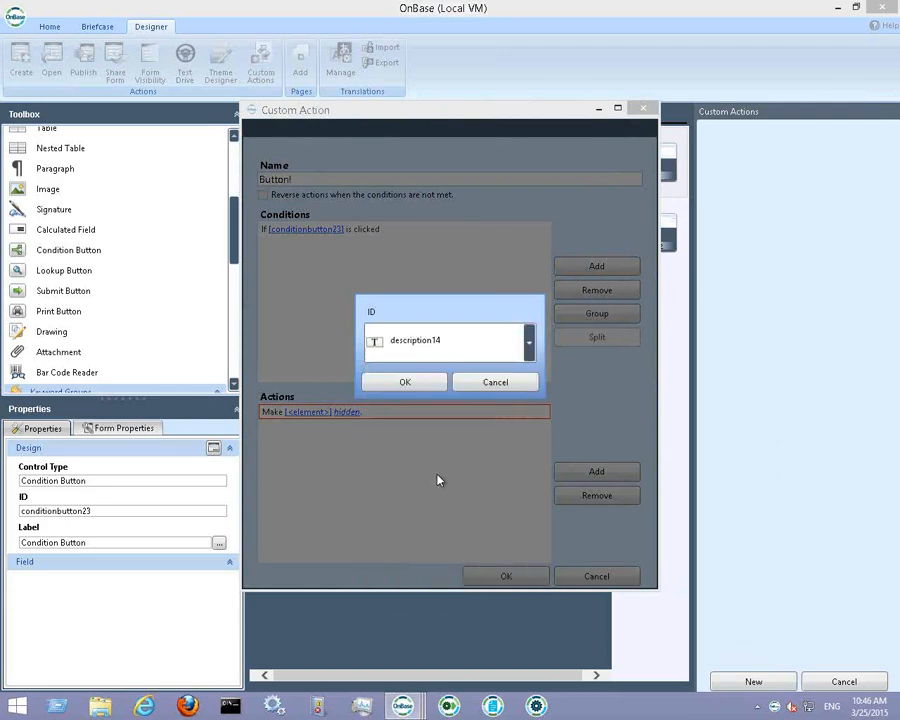
pyautogui.click(382, 381)
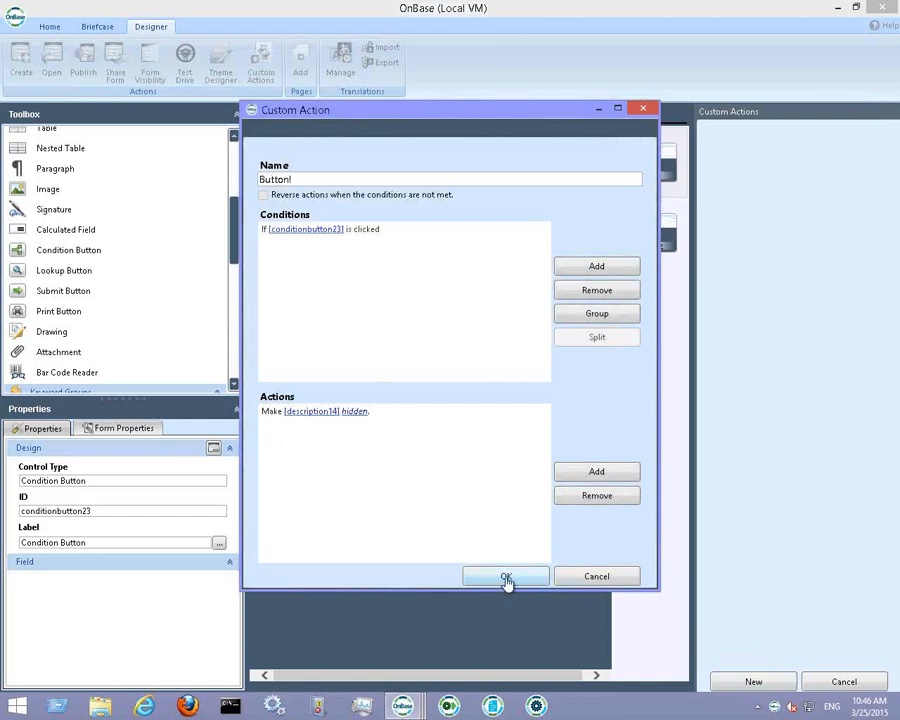
pyautogui.click(506, 578)
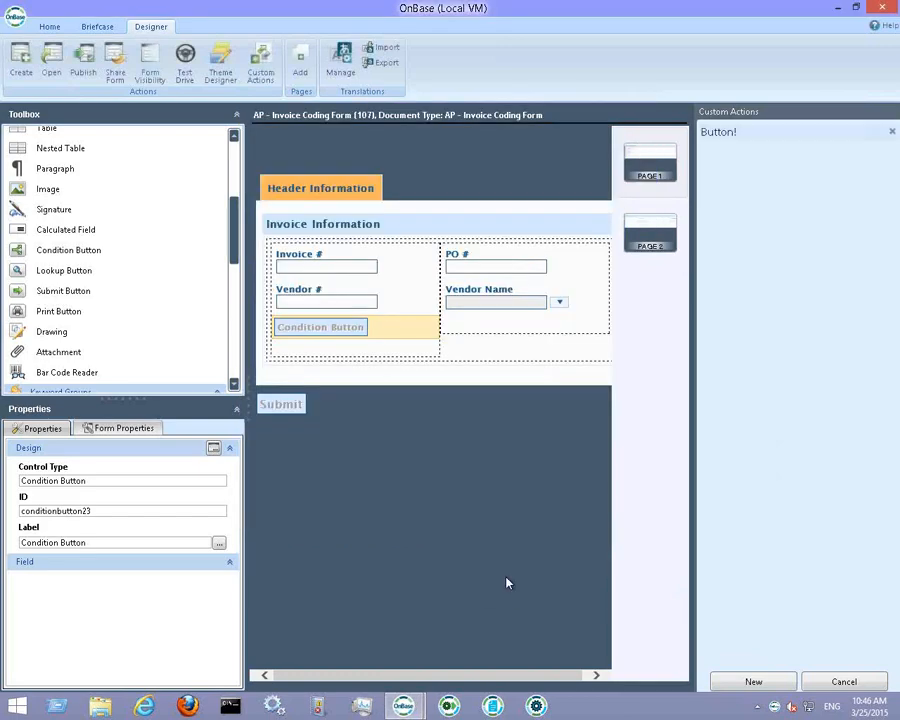
# Test drive the form, checking its GL Coding Information and Header Information pages, and close the preview
pyautogui.click(186, 64)
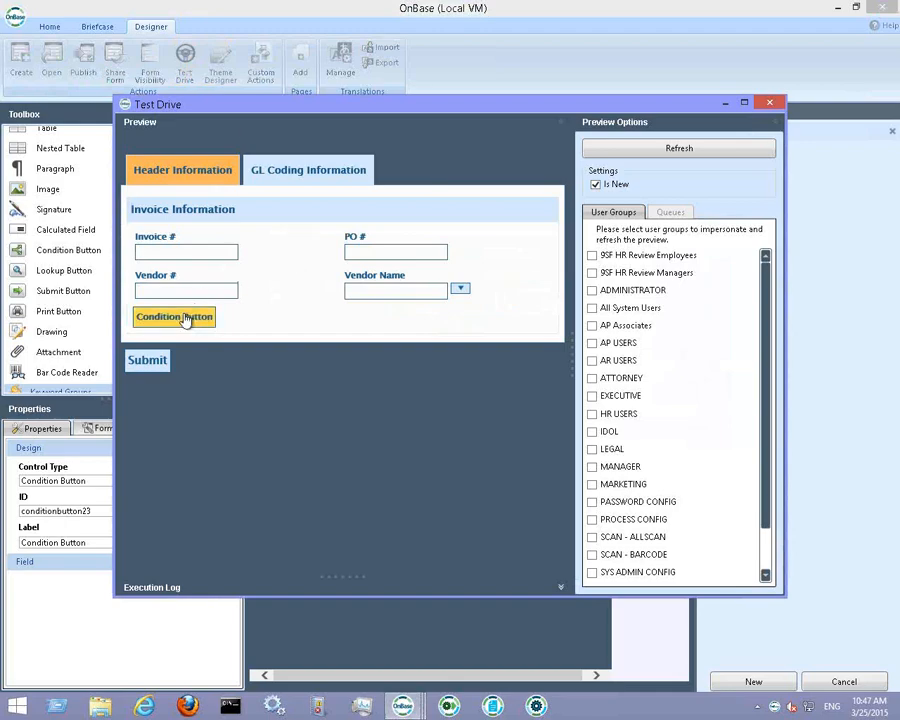
pyautogui.click(299, 177)
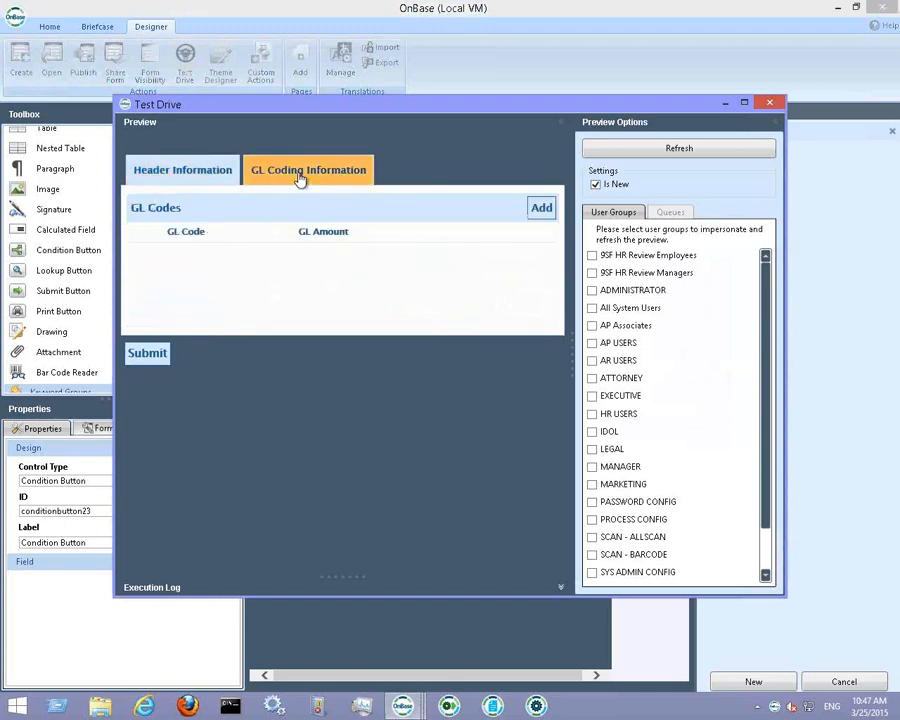
pyautogui.click(210, 180)
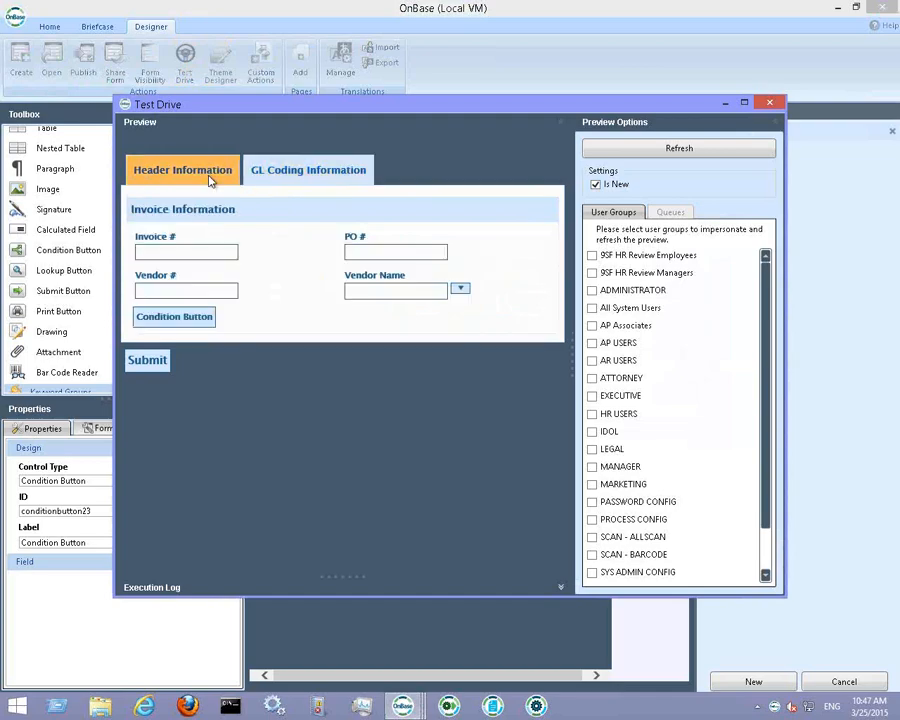
pyautogui.click(770, 104)
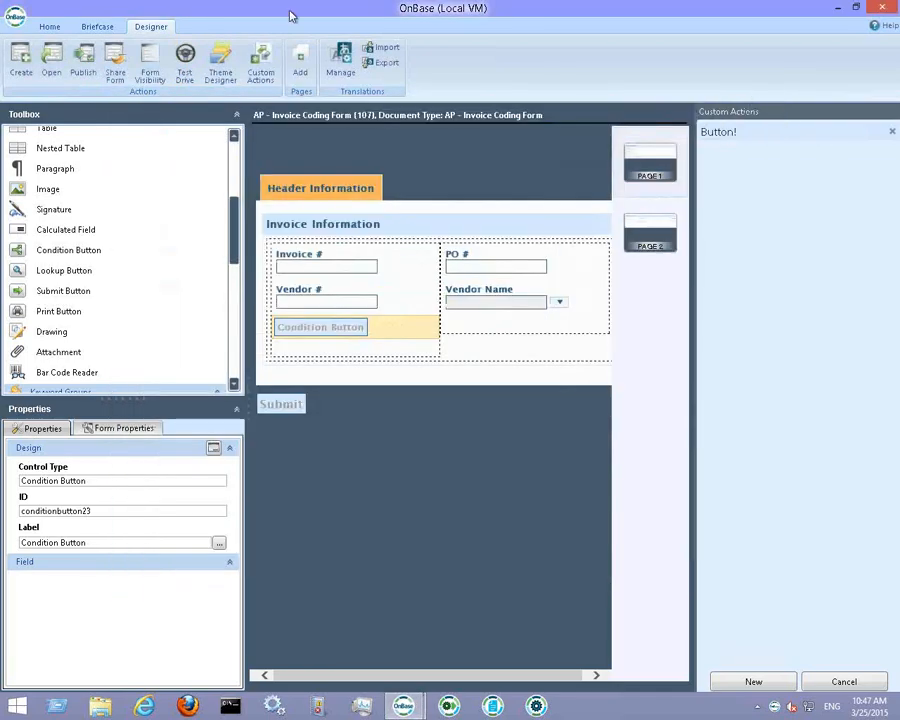
# Leave the form designer for the home page without saving the form changes
pyautogui.click(47, 27)
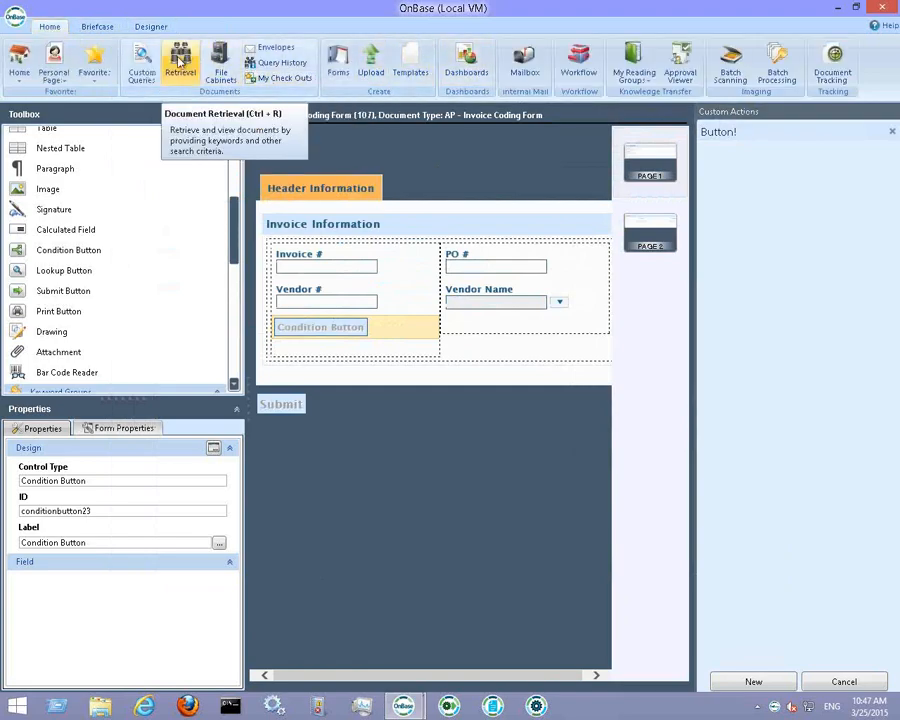
pyautogui.click(23, 60)
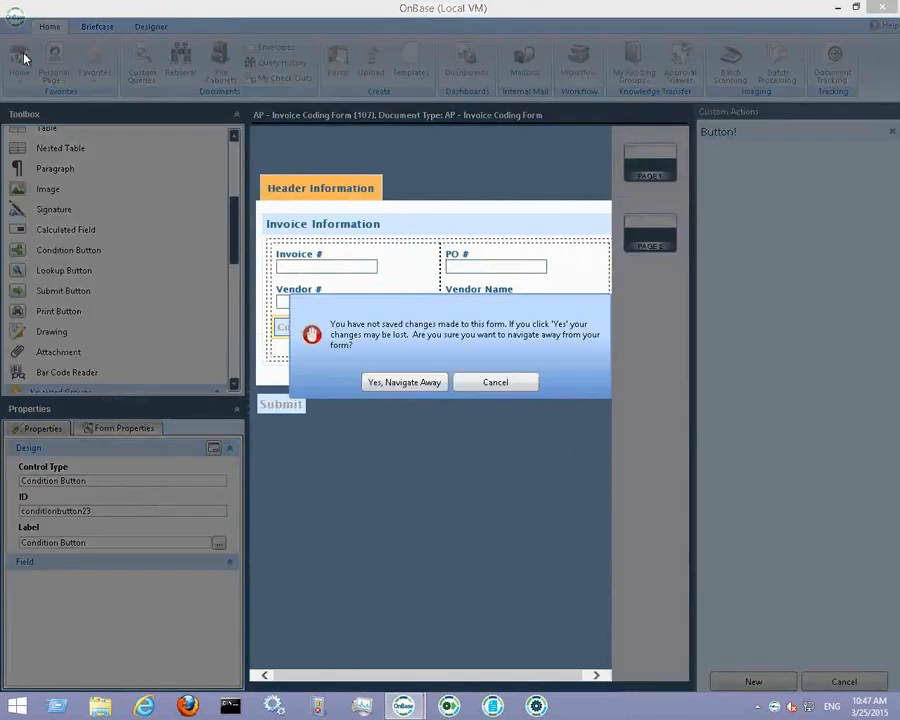
pyautogui.click(404, 384)
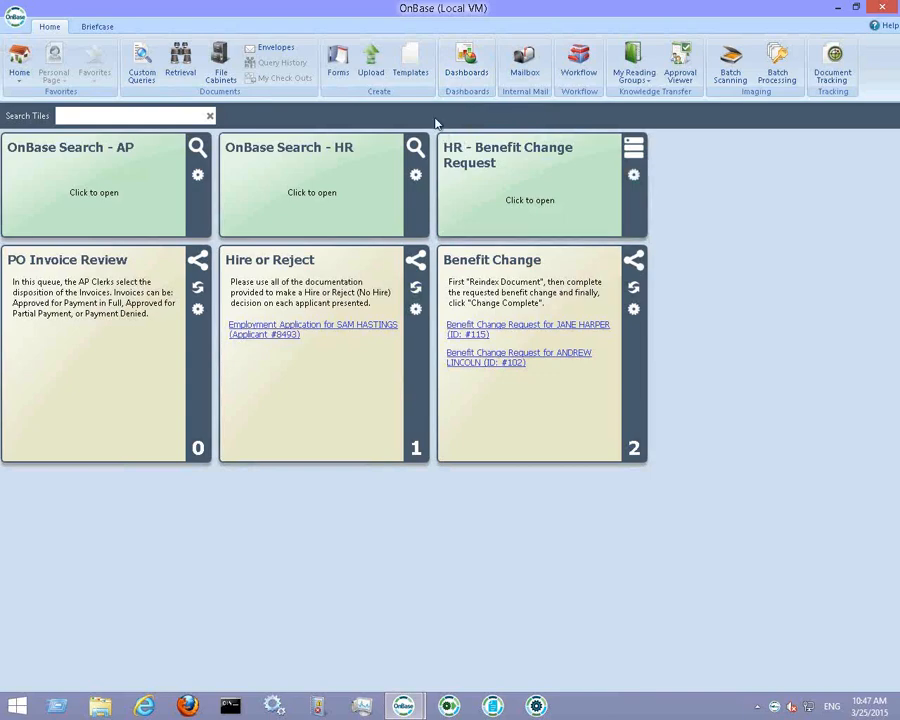
# Open the AR Aging Dashboard from the dashboard gallery, after viewing the dashboard creation options without creating one
pyautogui.click(473, 80)
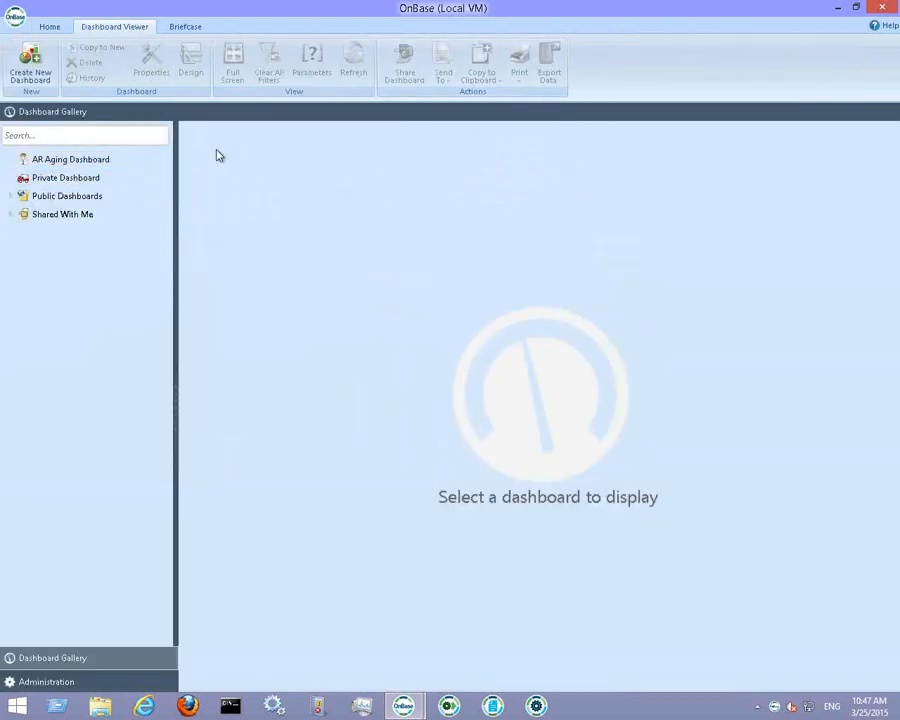
pyautogui.click(36, 80)
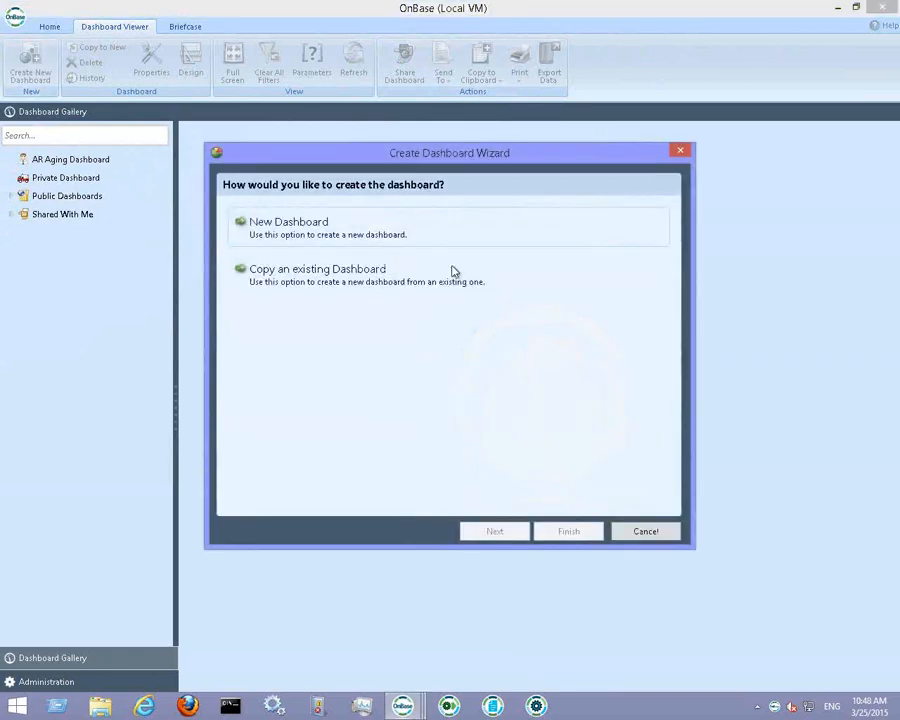
pyautogui.click(680, 151)
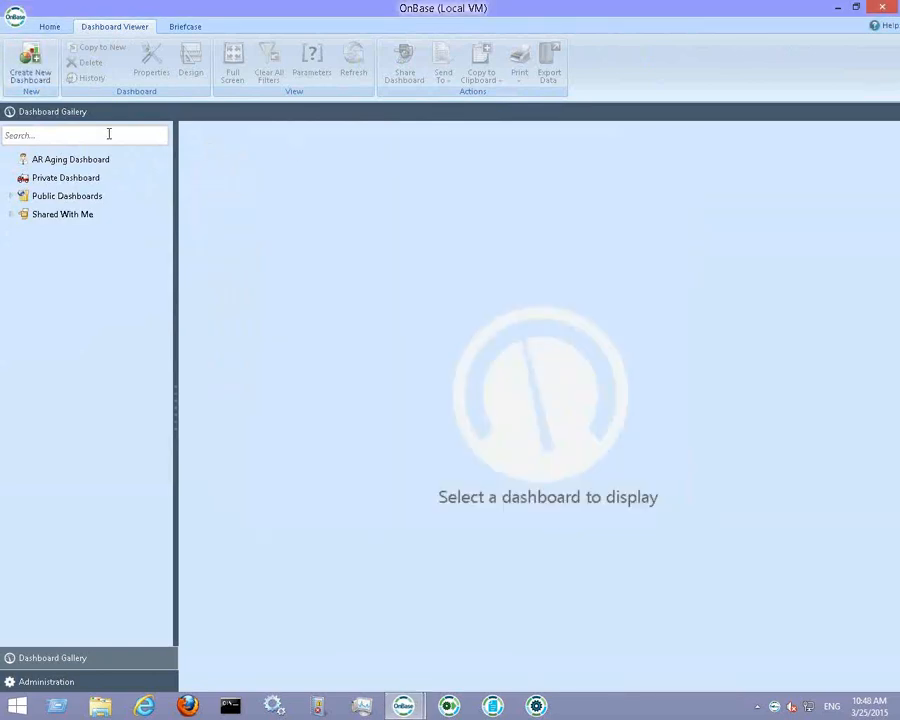
pyautogui.click(57, 164)
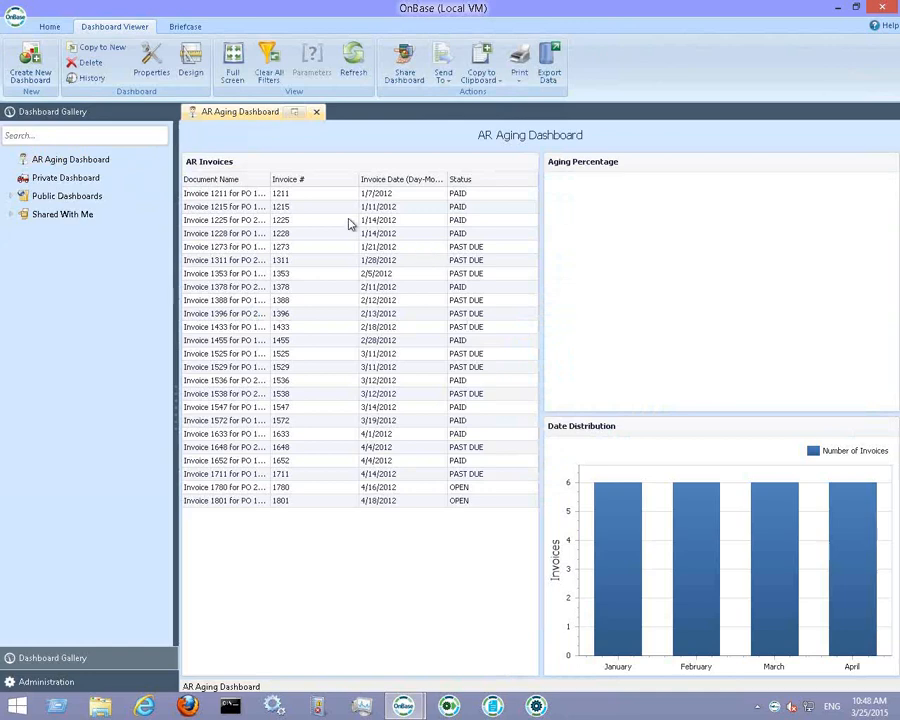
pyautogui.click(313, 274)
pyautogui.click(307, 394)
# Switch to OnBase Studio, connect to the 9sf-Hawaii-14-1 data source with the remembered login, and maximize the window showing the Workflow tools
pyautogui.click(449, 707)
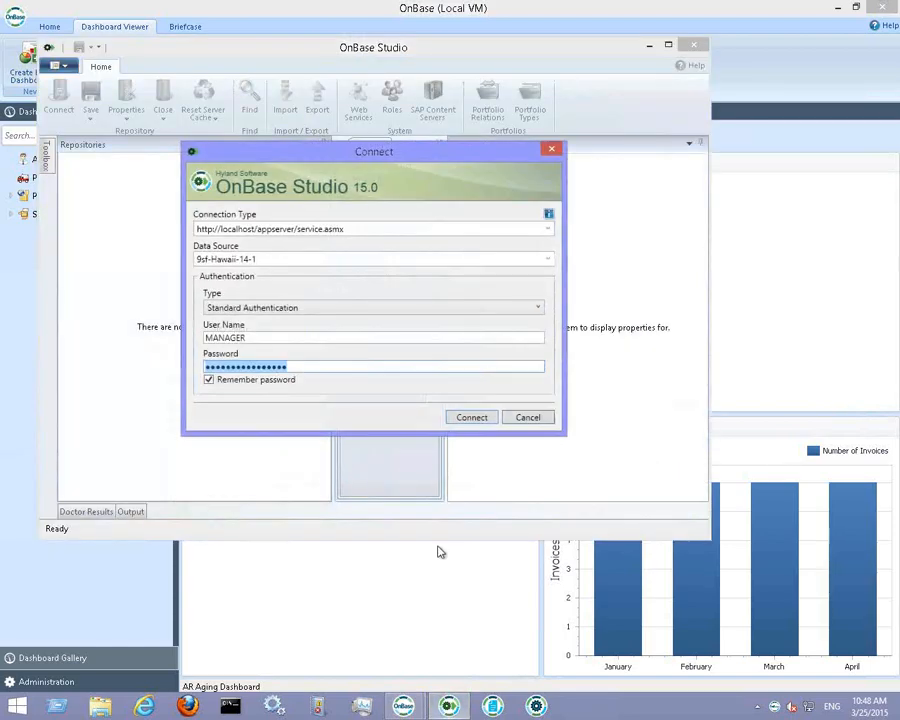
pyautogui.click(480, 422)
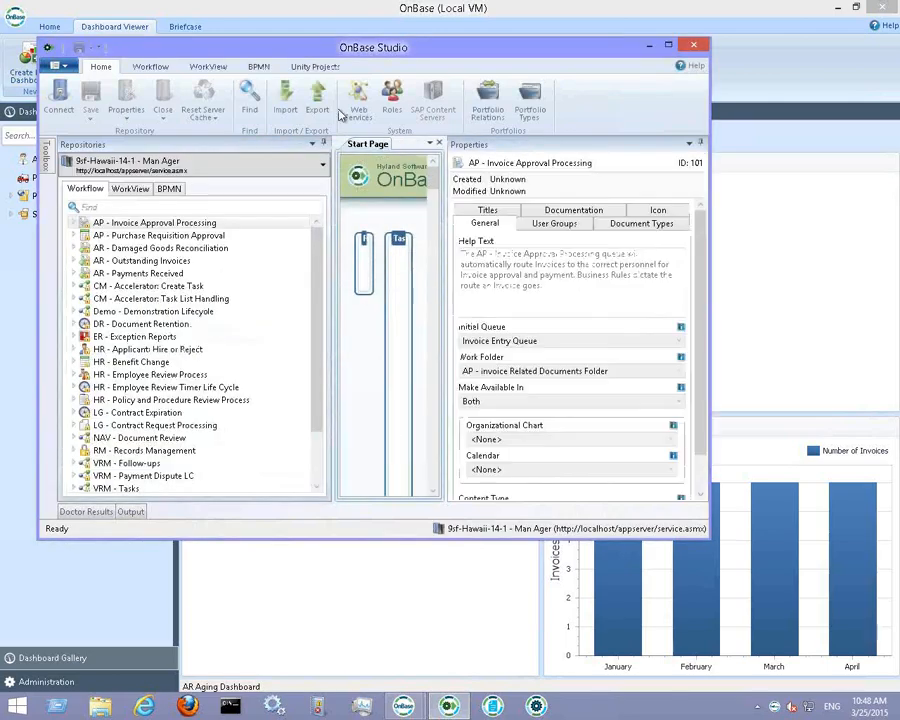
pyautogui.click(152, 68)
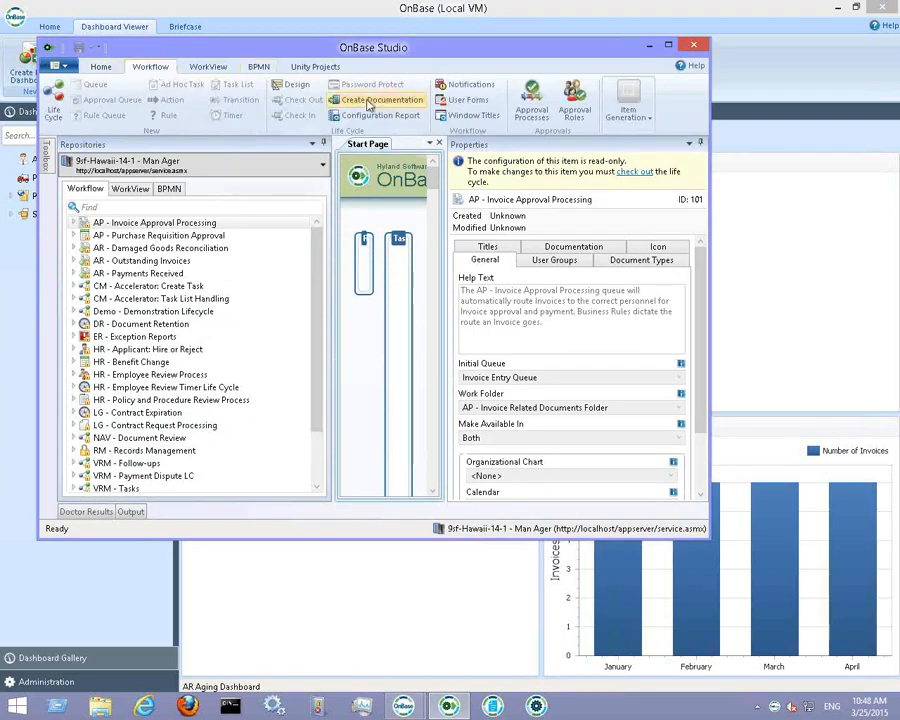
pyautogui.click(628, 110)
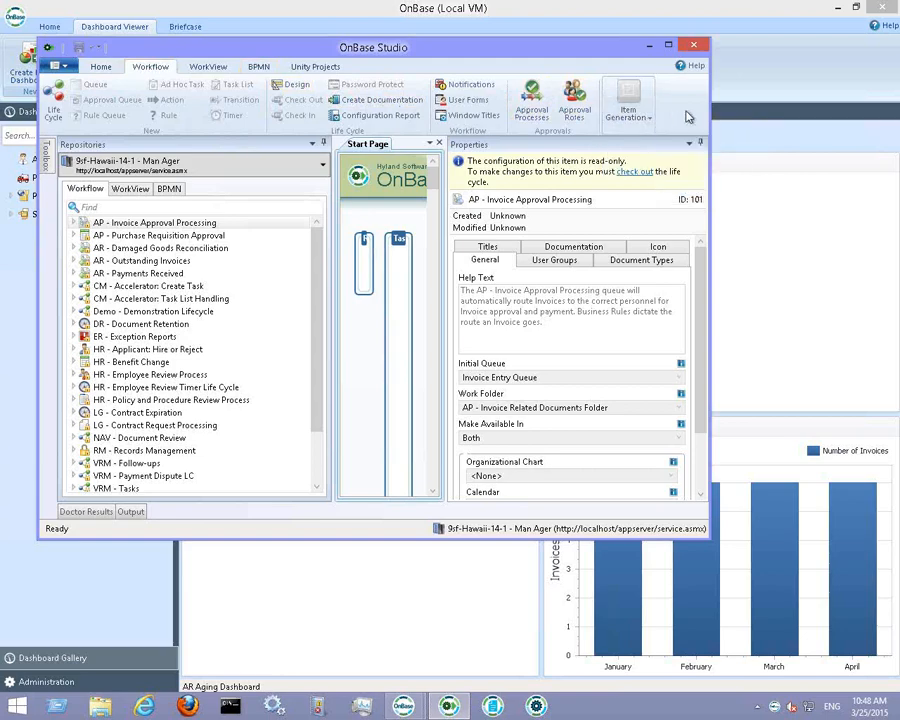
pyautogui.click(668, 45)
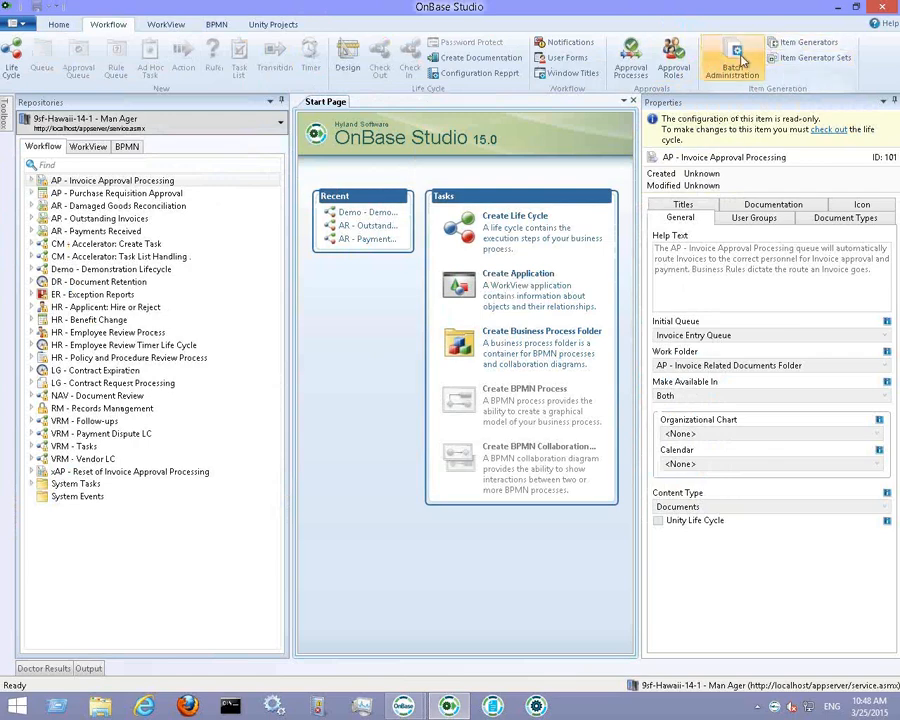
# Execute the item generators AR Aging Generator - Past-Due and AR Aging Generator - Current, and close the generator list
pyautogui.click(806, 43)
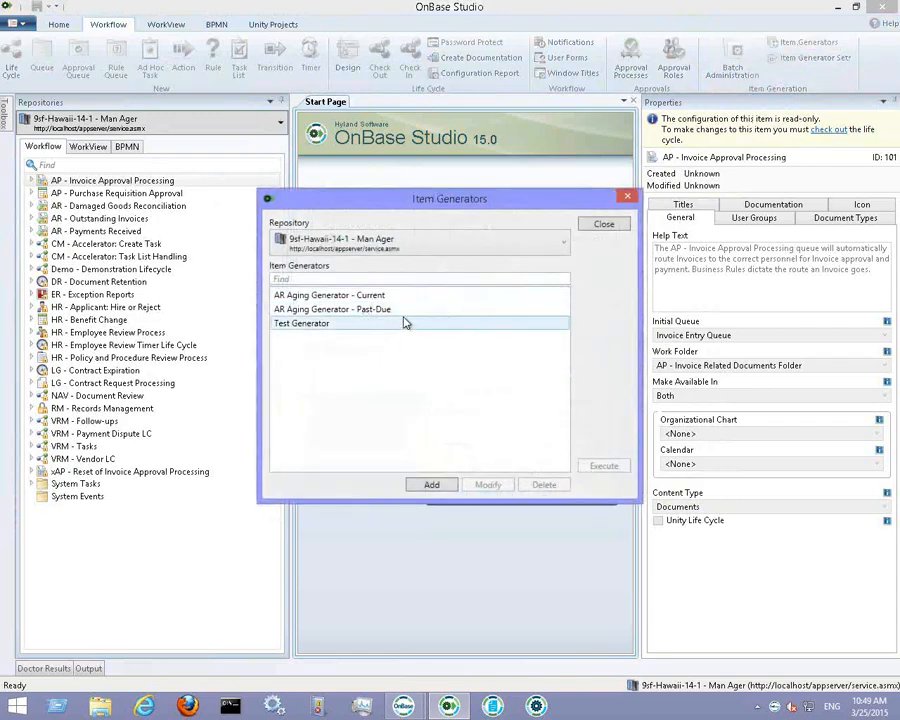
pyautogui.click(405, 311)
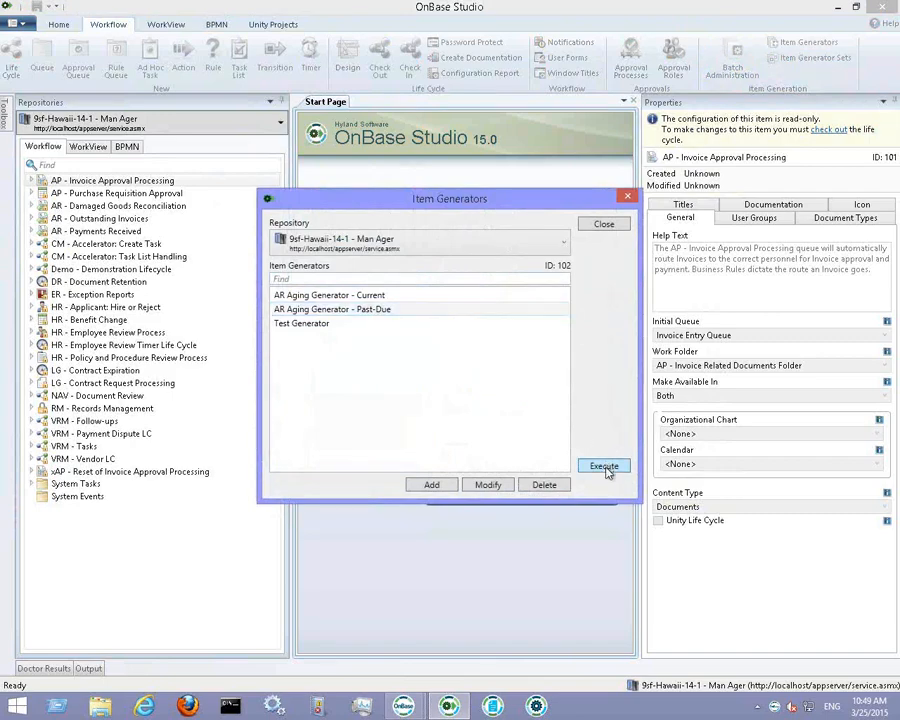
pyautogui.click(604, 466)
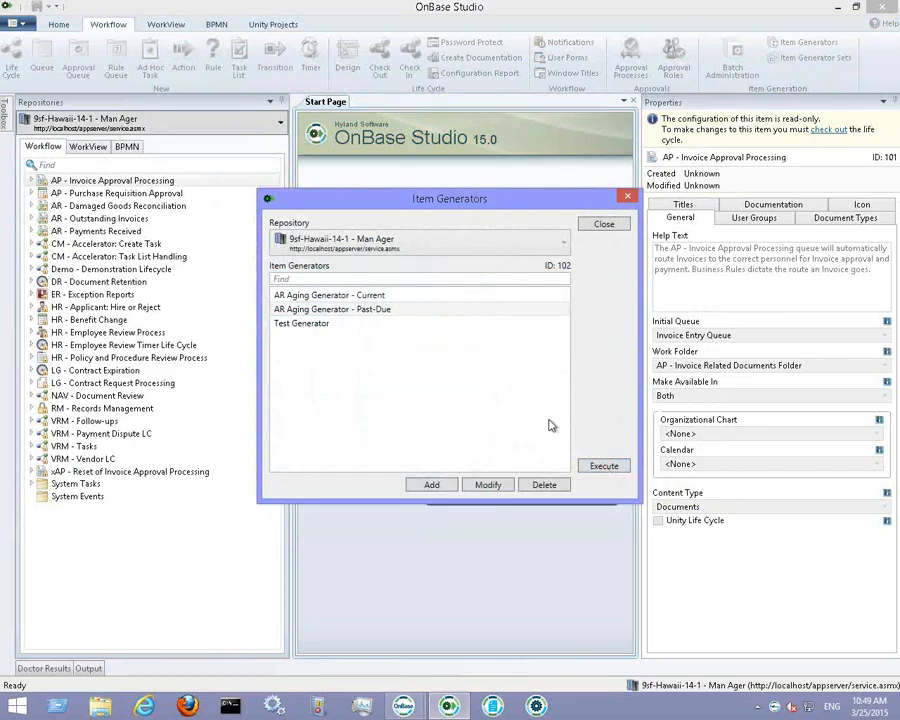
pyautogui.click(415, 298)
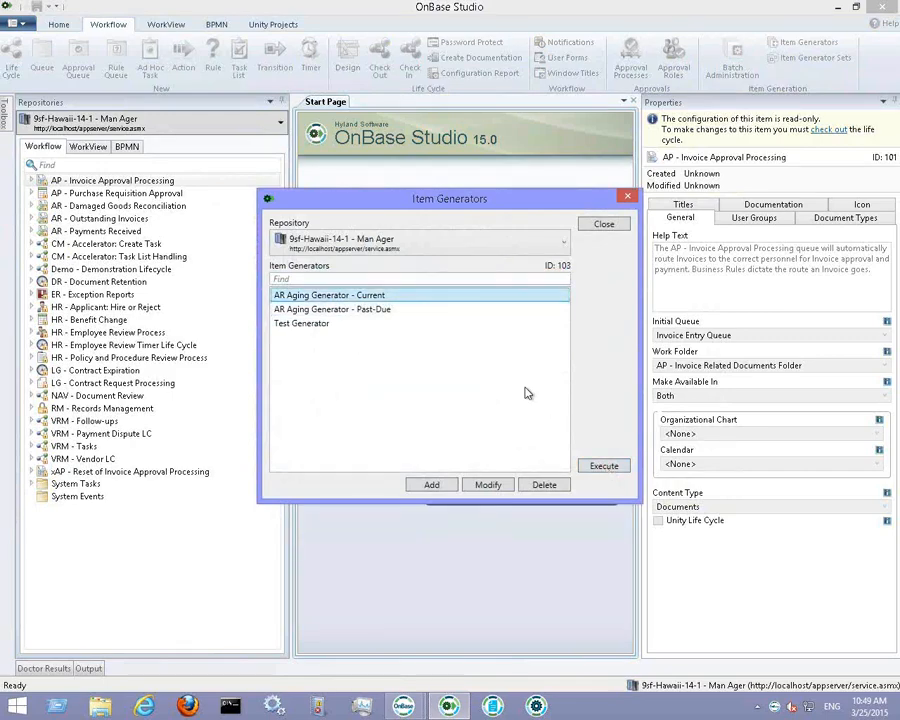
pyautogui.click(603, 467)
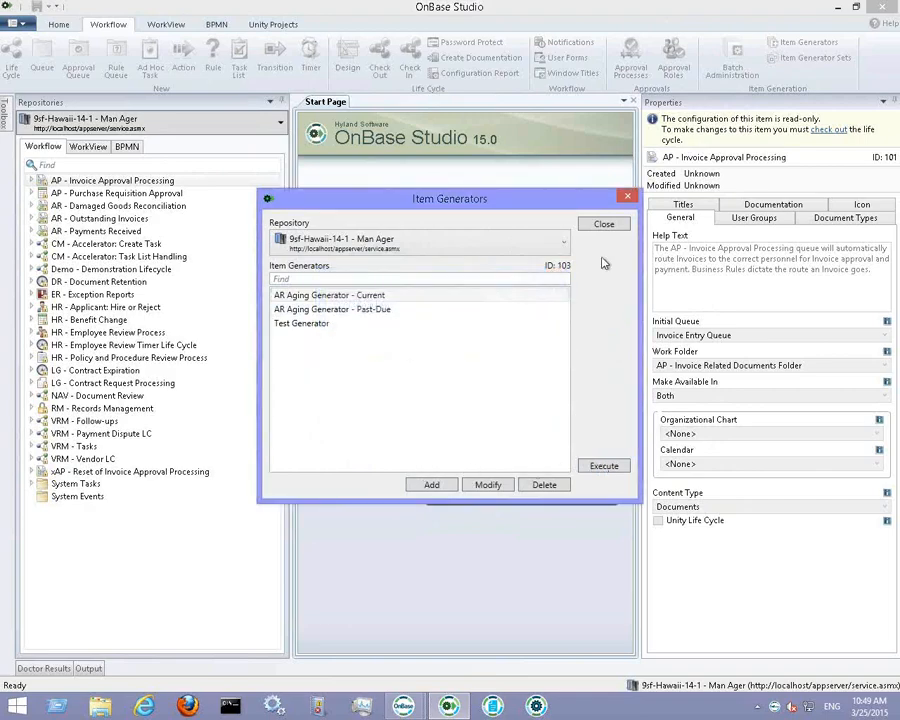
pyautogui.click(604, 225)
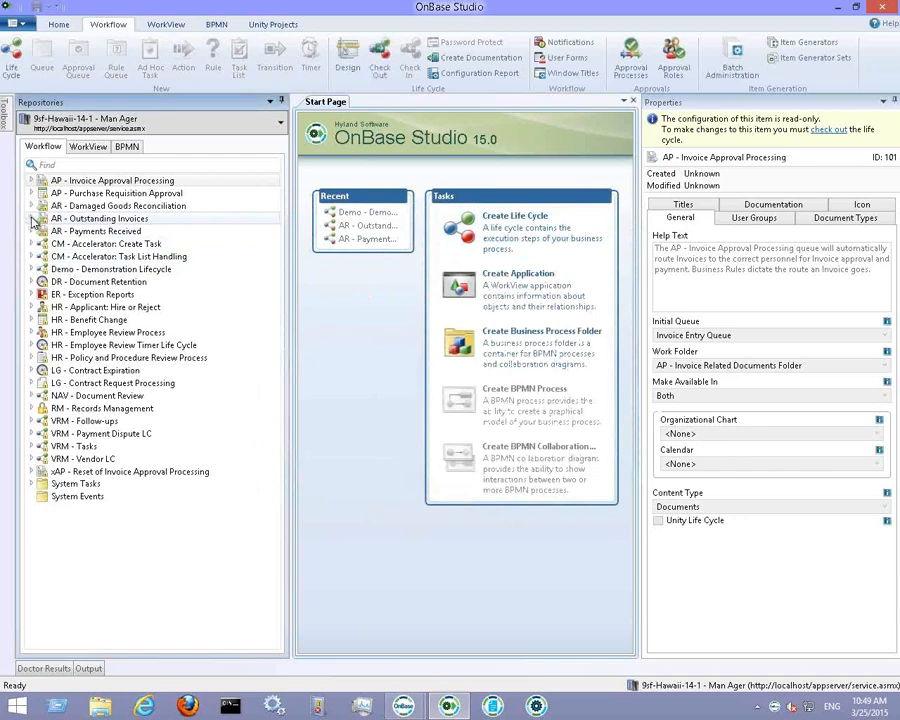
# Expand the AR - Outstanding Invoices life cycle to view its queues, and switch back to the AR Aging Dashboard in the OnBase client
pyautogui.click(32, 219)
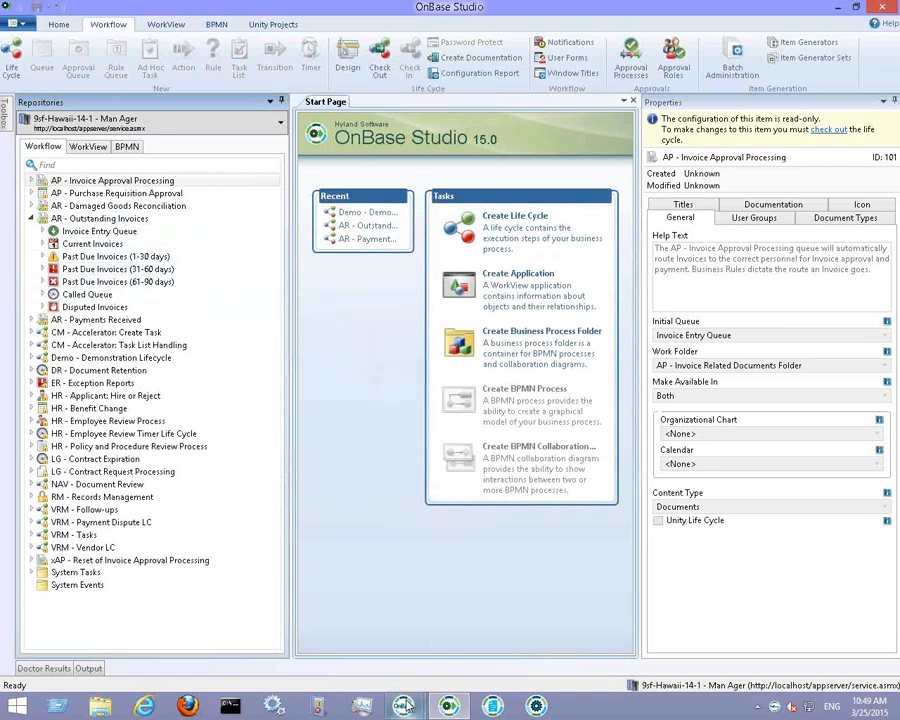
pyautogui.moveTo(405, 706)
pyautogui.click(447, 668)
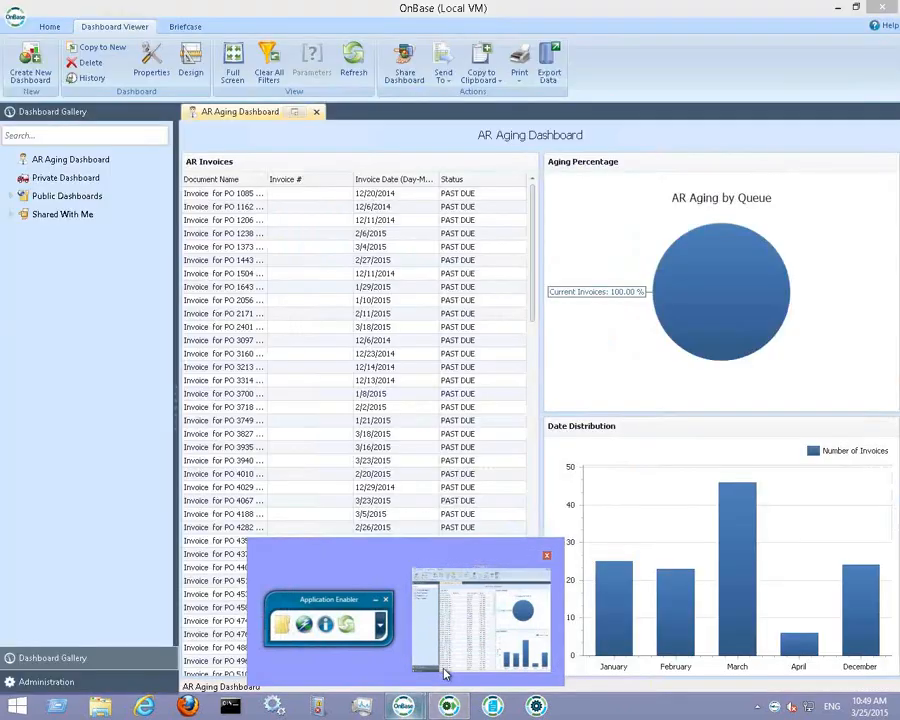
# Open Workflow and execute the Check Invoice Due Dates timer on the Current Invoices queue of AR - Outstanding Invoices
pyautogui.click(46, 29)
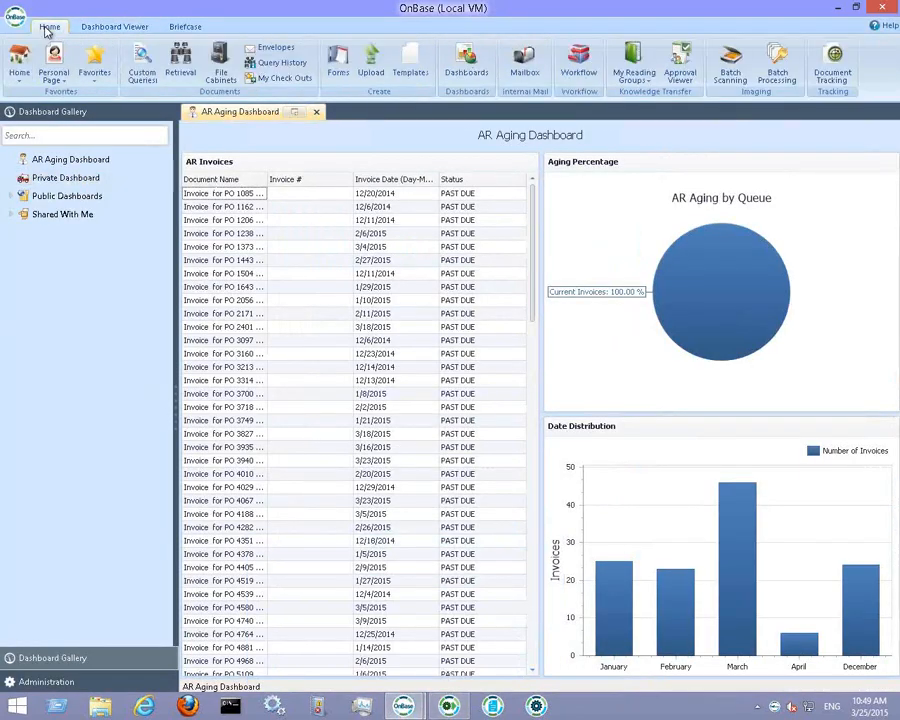
pyautogui.click(578, 62)
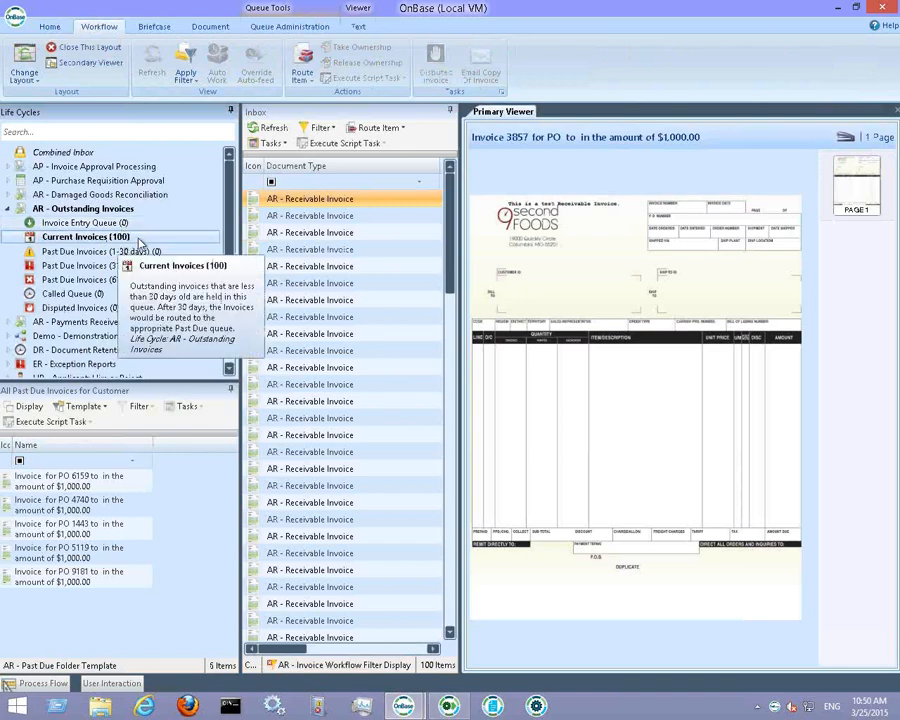
pyautogui.rightClick(139, 240)
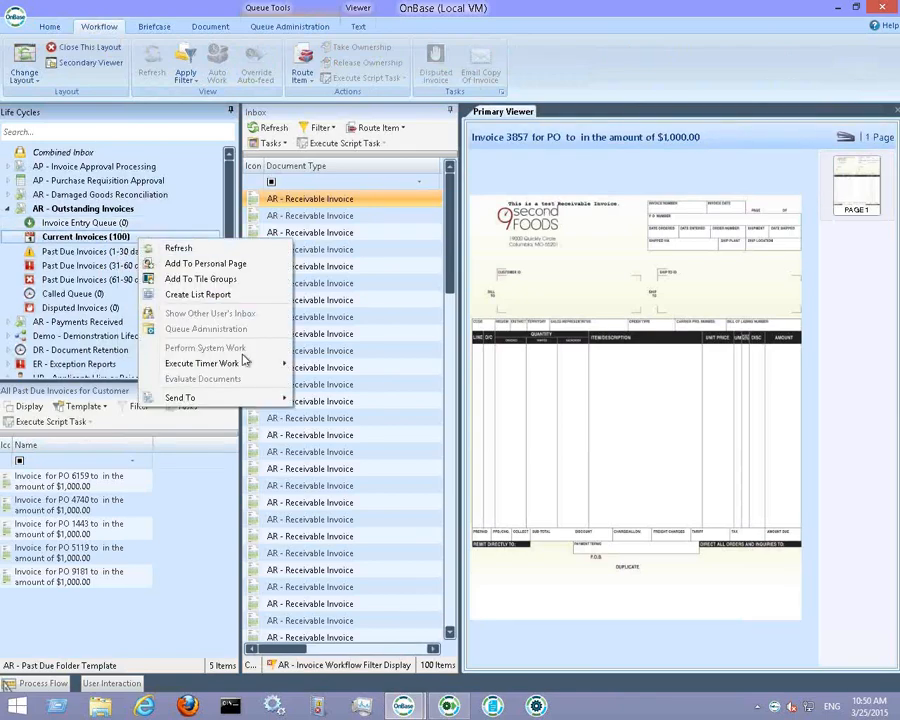
pyautogui.moveTo(262, 364)
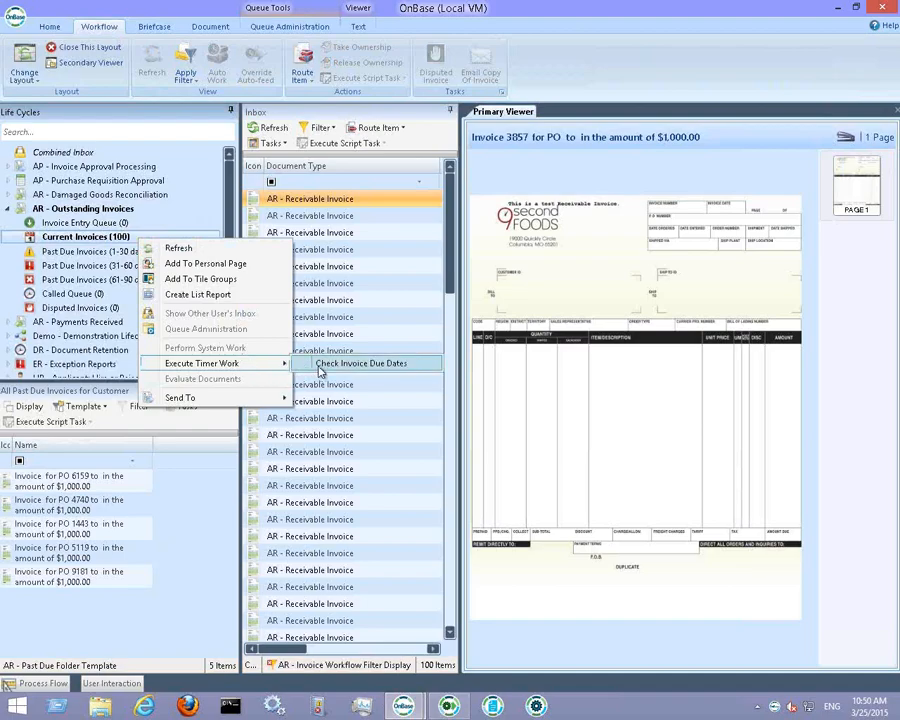
pyautogui.click(320, 366)
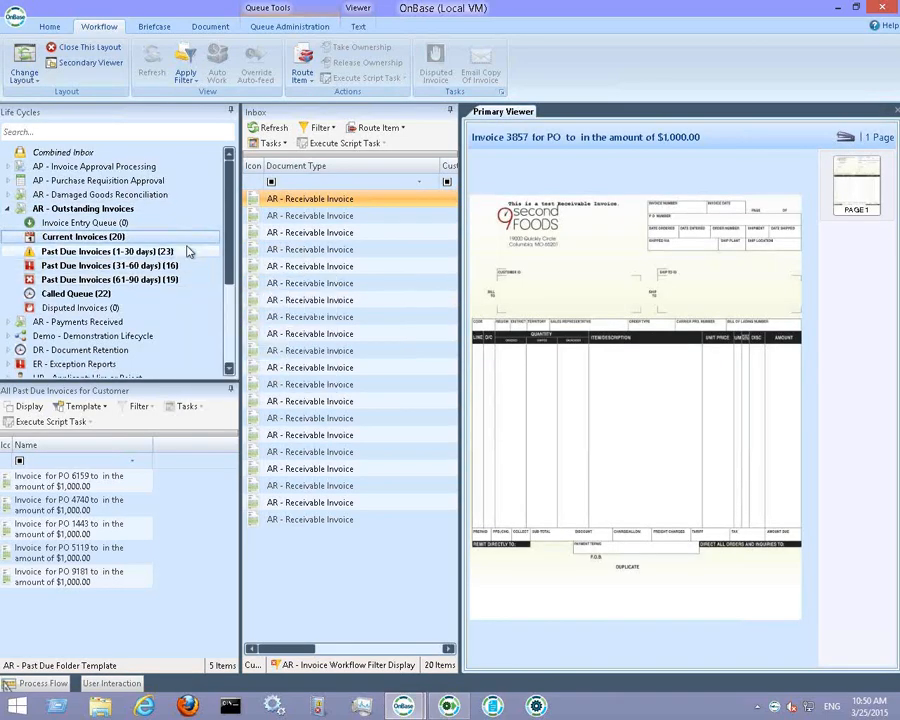
# Check the Called Queue and Current Invoices inboxes, and close the Workflow layout
pyautogui.click(146, 297)
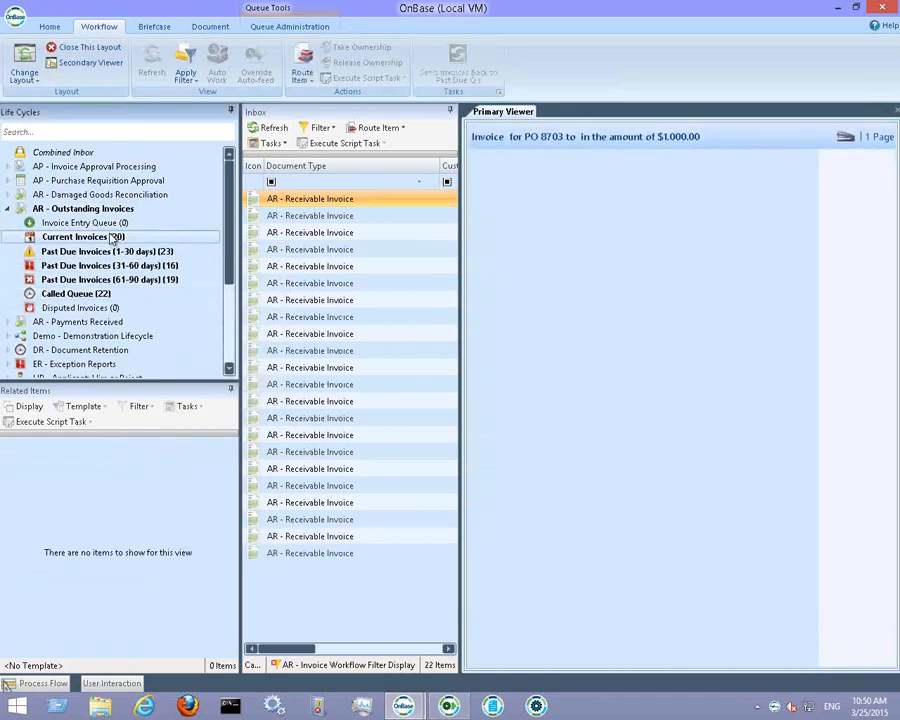
pyautogui.click(112, 237)
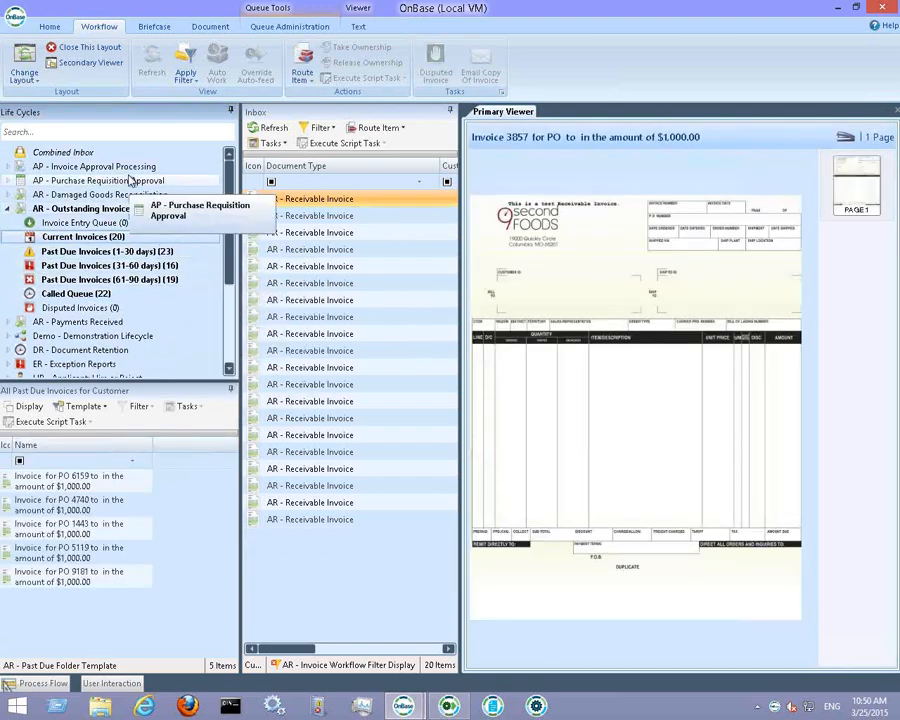
pyautogui.click(60, 47)
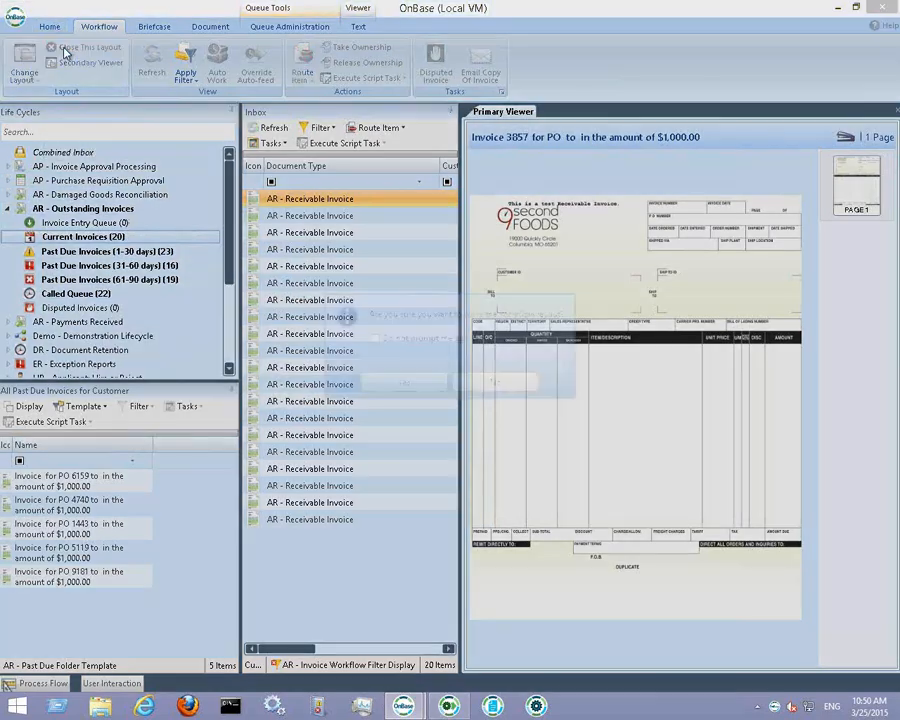
pyautogui.click(421, 384)
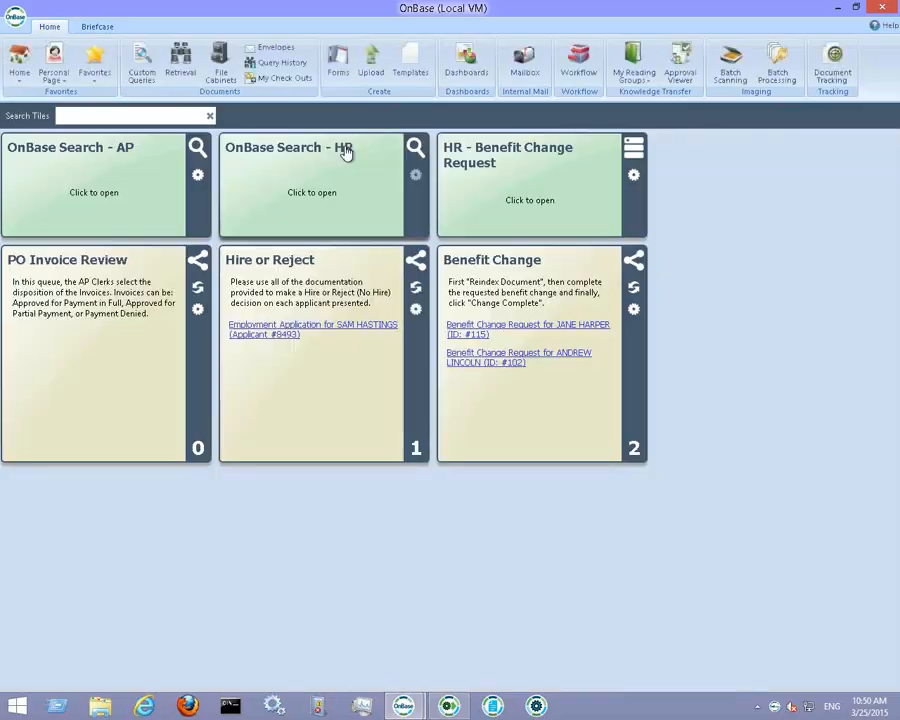
# Return to the AR Aging Dashboard and examine the AR Aging by Queue chart's slices and the dashboard's Send To options
pyautogui.click(472, 75)
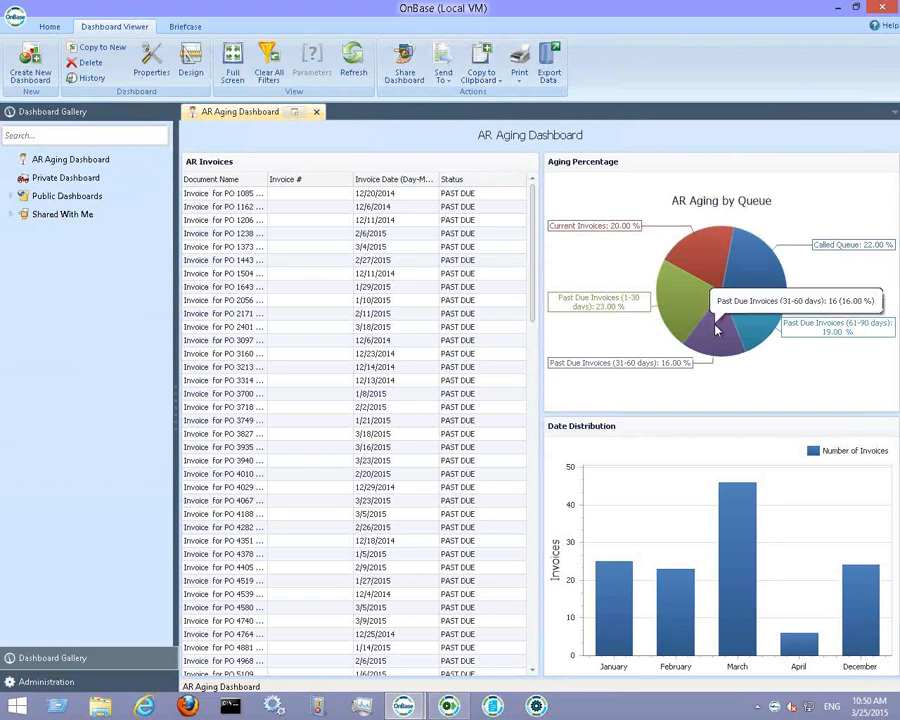
pyautogui.moveTo(703, 270)
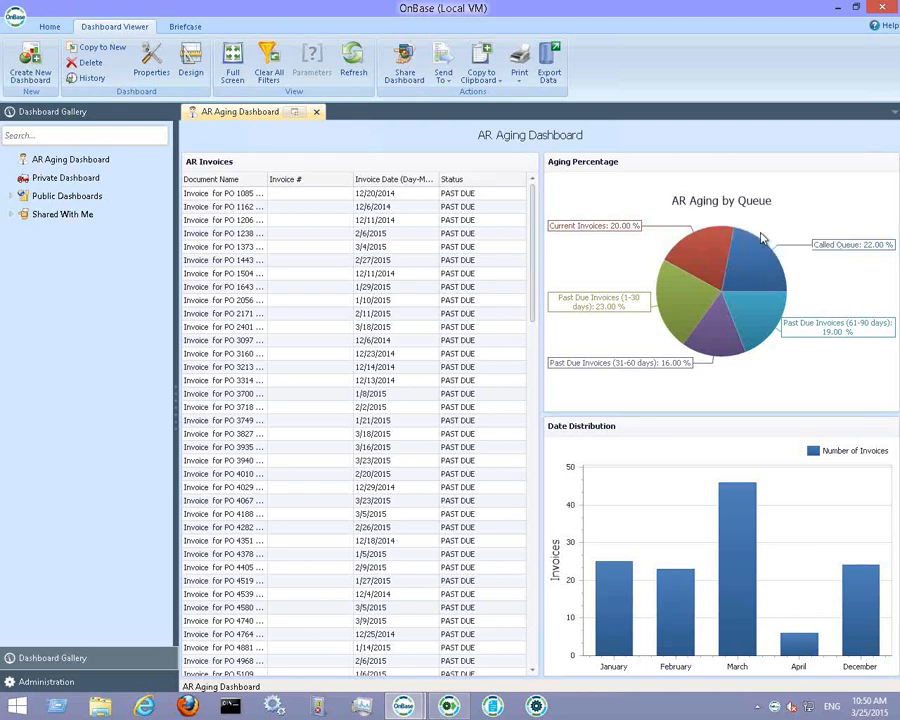
pyautogui.moveTo(680, 311)
pyautogui.moveTo(762, 293)
pyautogui.click(443, 76)
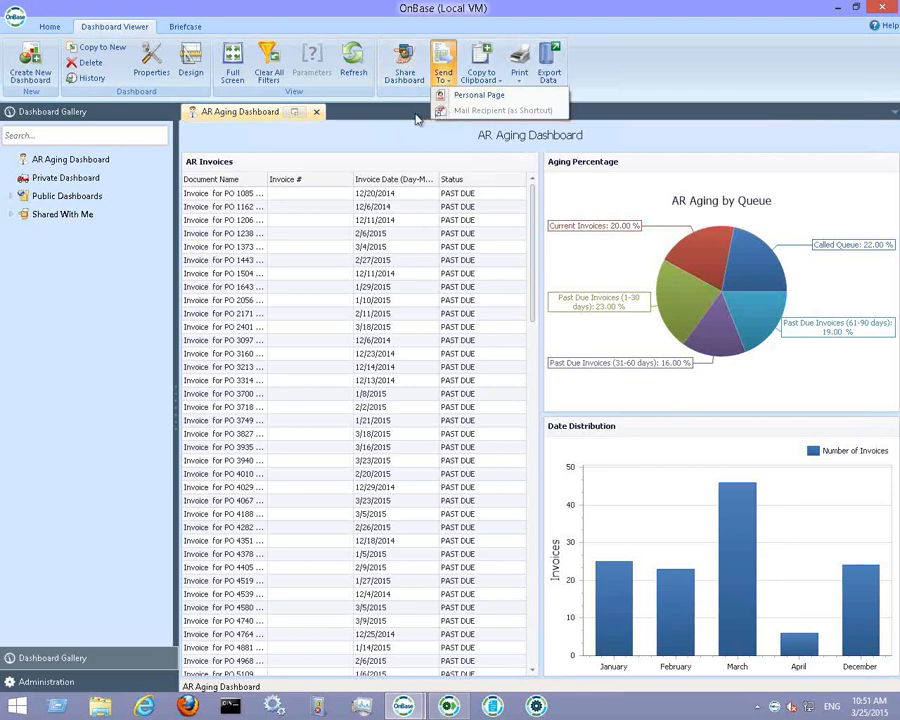
pyautogui.click(415, 113)
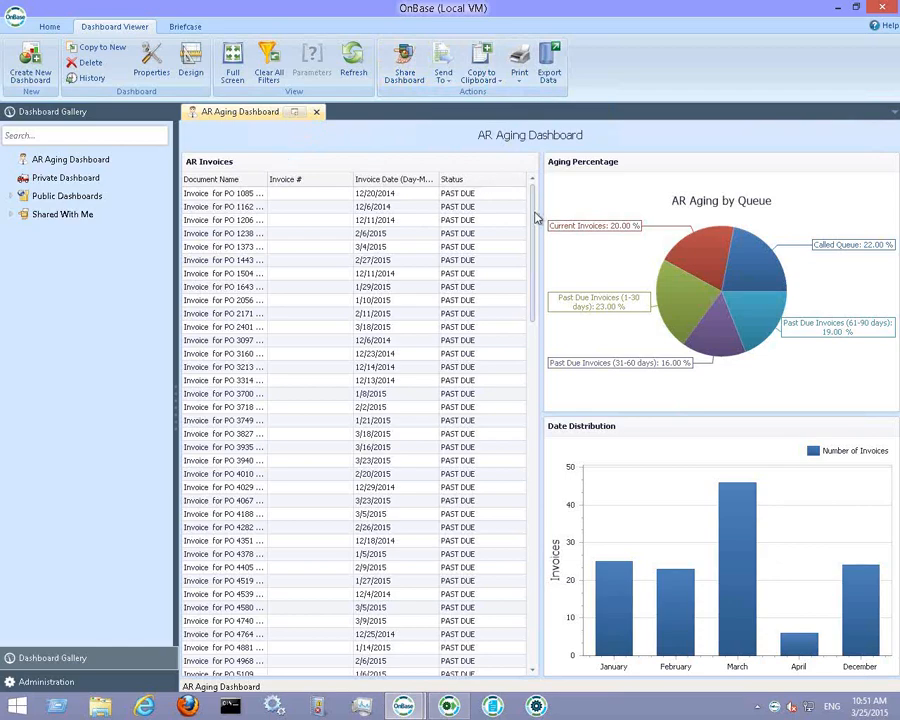
# Widen the AR Invoices list slightly relative to the dashboard's charts
pyautogui.moveTo(535, 233); pyautogui.dragTo(539, 397)
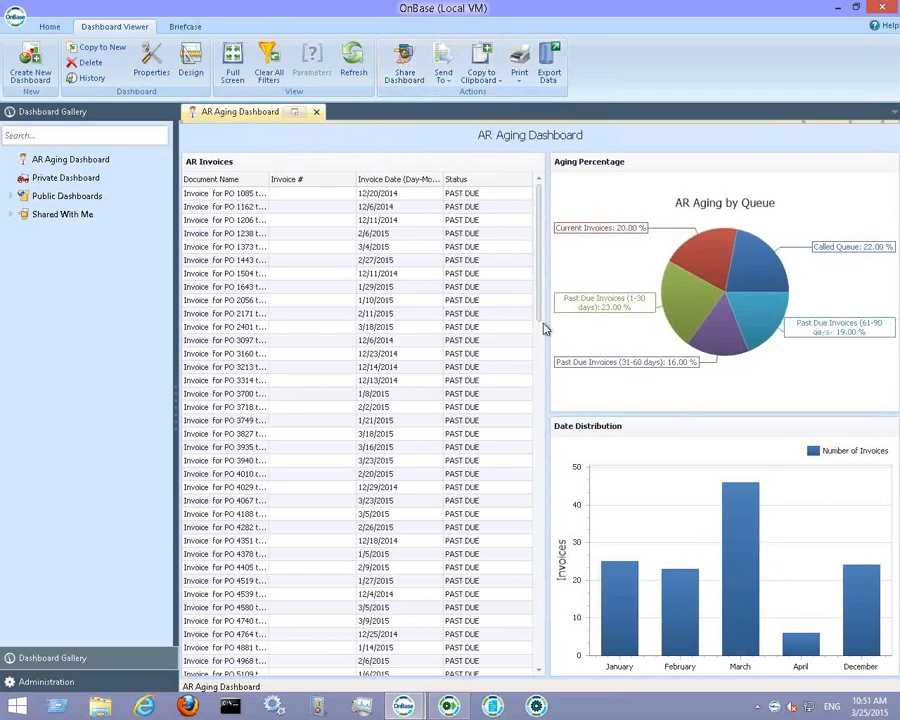
pyautogui.moveTo(540, 322); pyautogui.dragTo(522, 270)
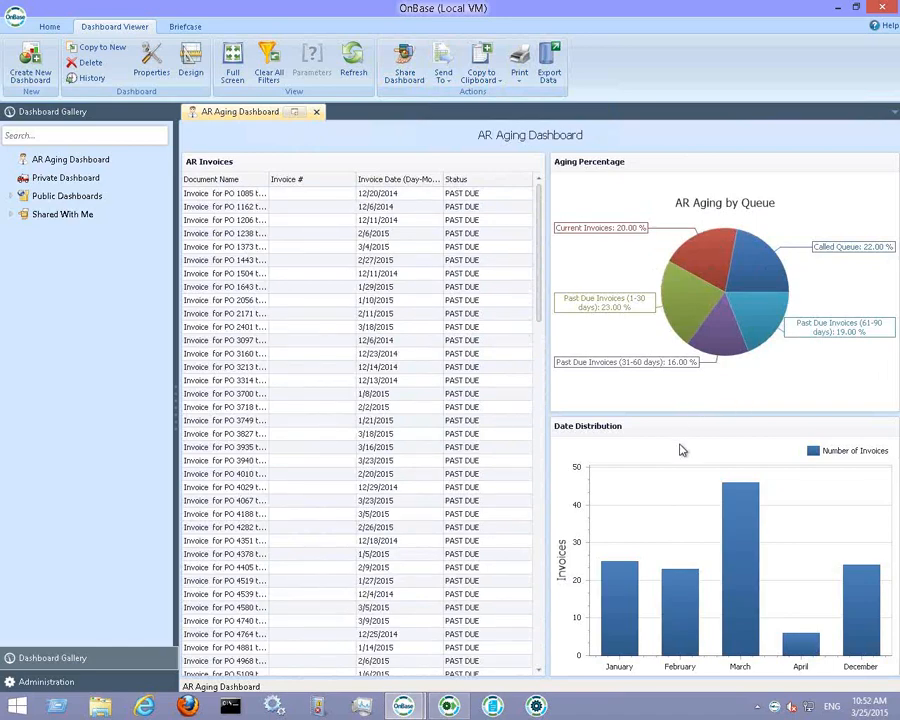
# Examine the monthly invoice bars in the dashboard's Date Distribution chart, including March
pyautogui.moveTo(729, 531)
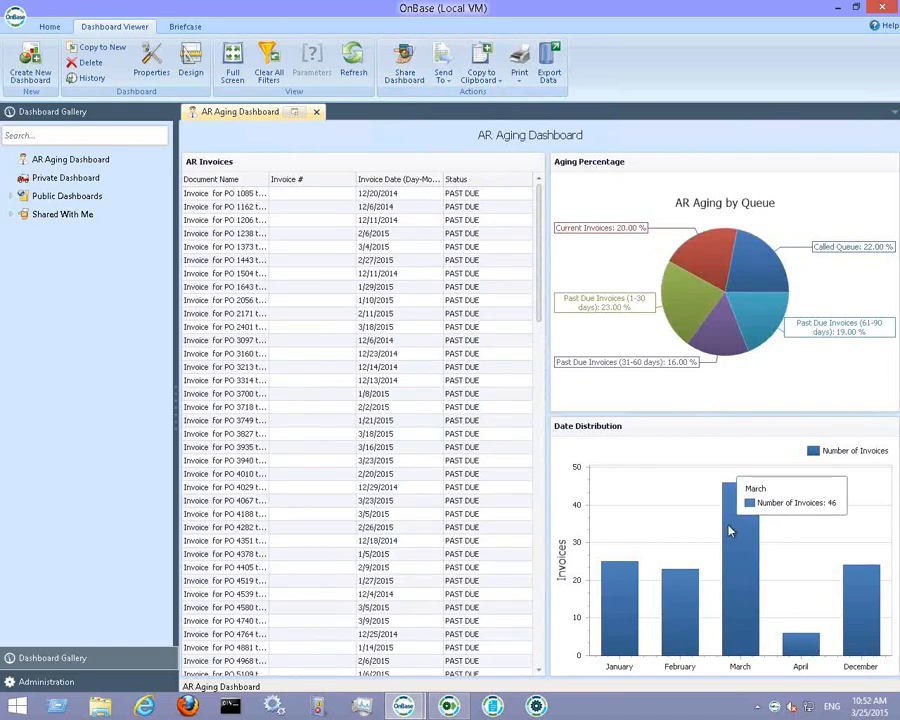
pyautogui.moveTo(623, 584)
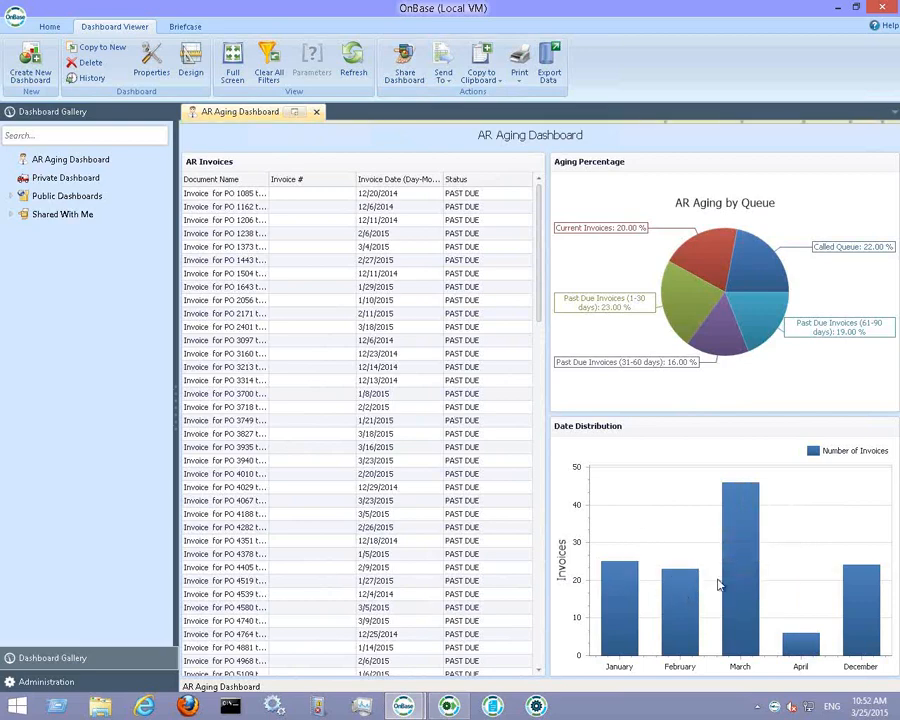
pyautogui.moveTo(742, 573)
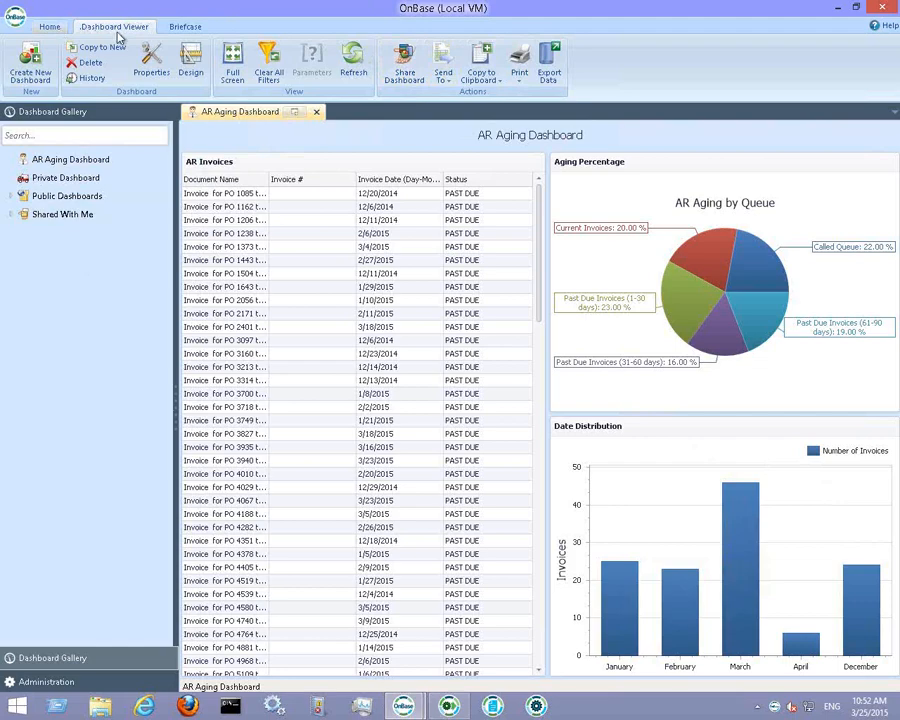
# Switch to OnBase Studio, close its start page and fully expand the Demo - Demonstration Lifecycle in the repository tree
pyautogui.click(877, 9)
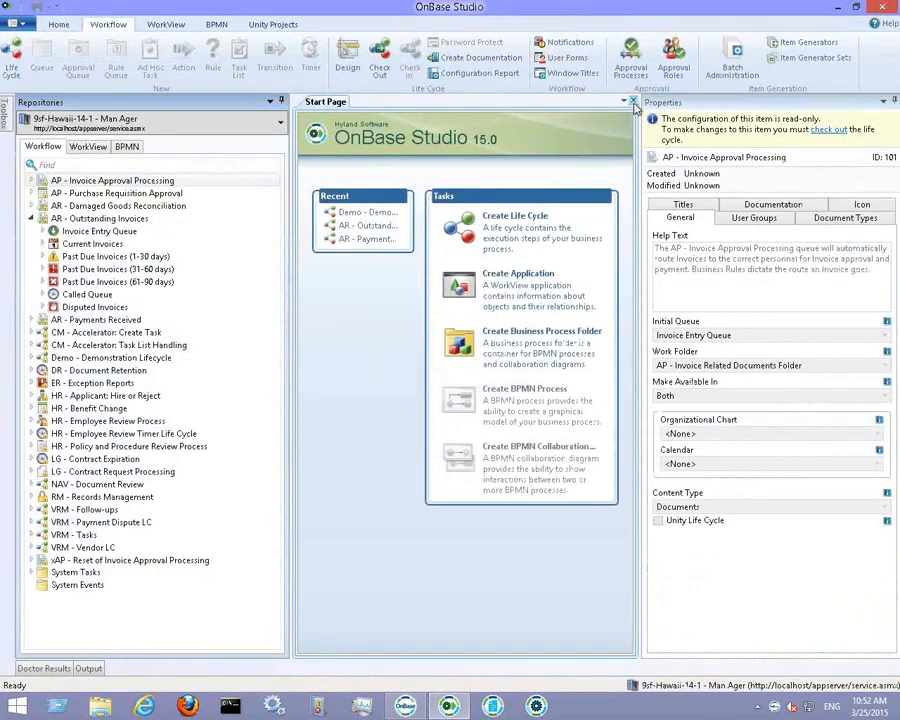
pyautogui.click(633, 104)
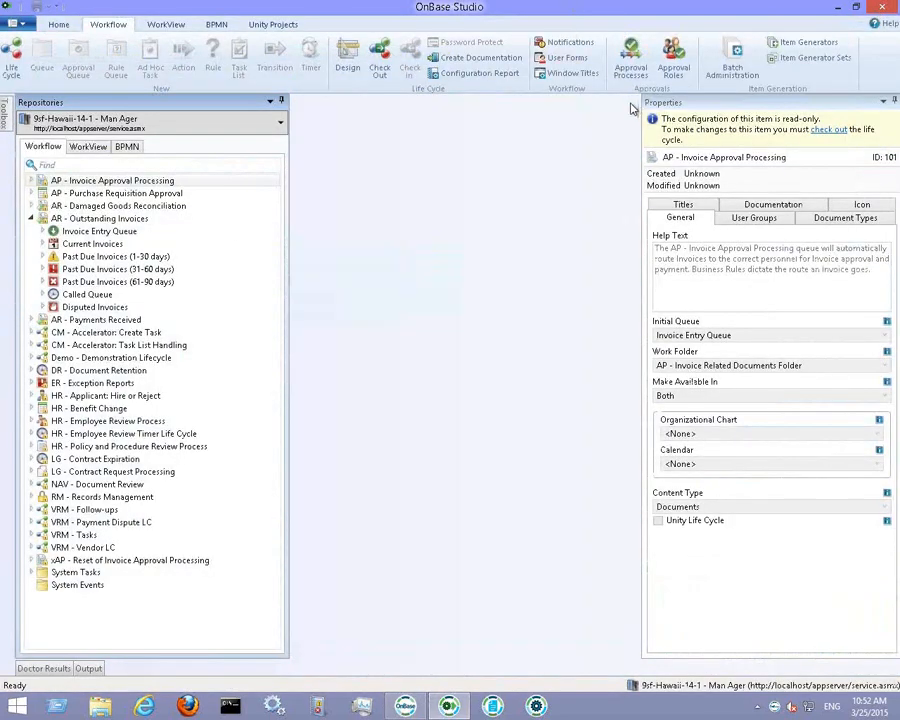
pyautogui.click(32, 358)
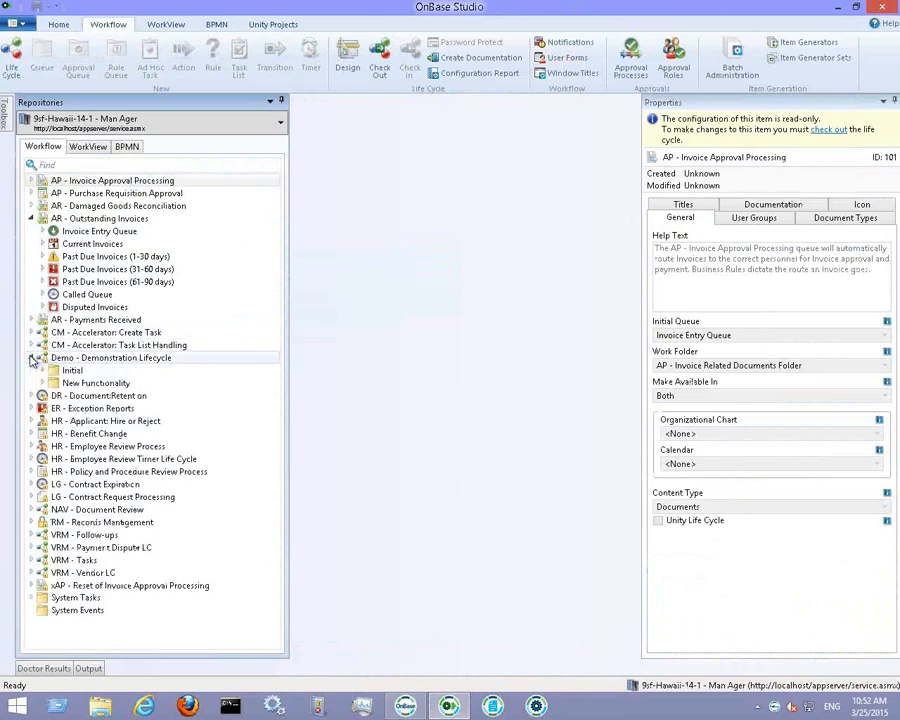
pyautogui.click(31, 219)
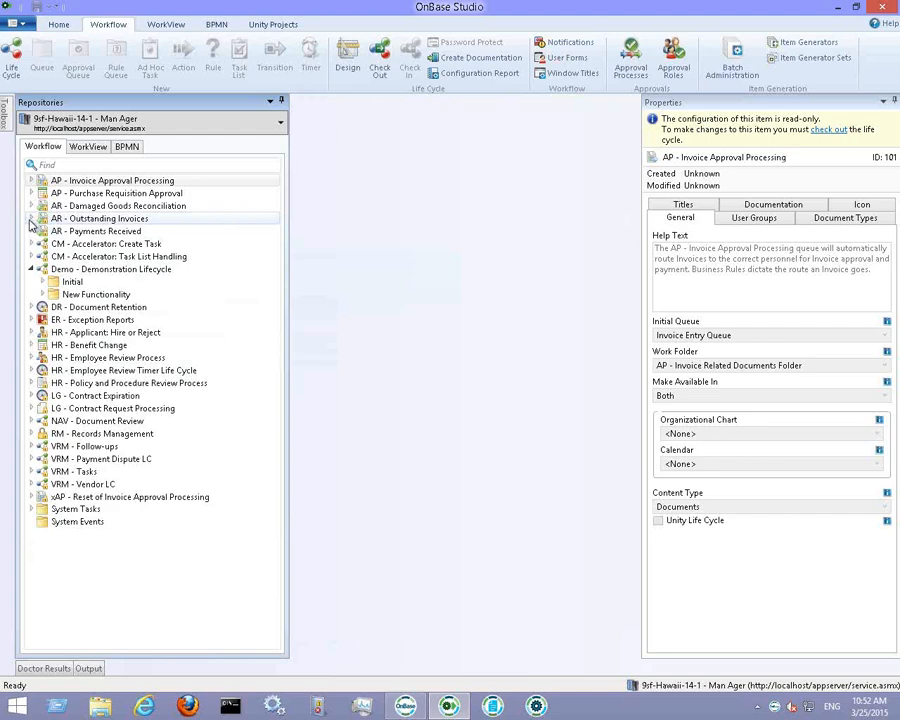
pyautogui.click(44, 270)
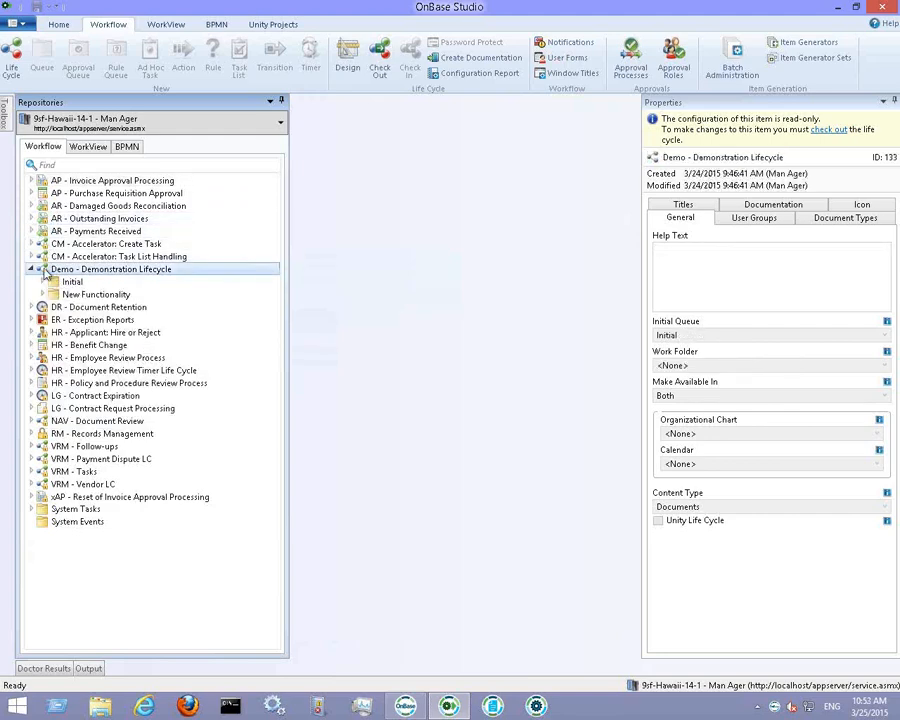
pyautogui.press('KP_Multiply')
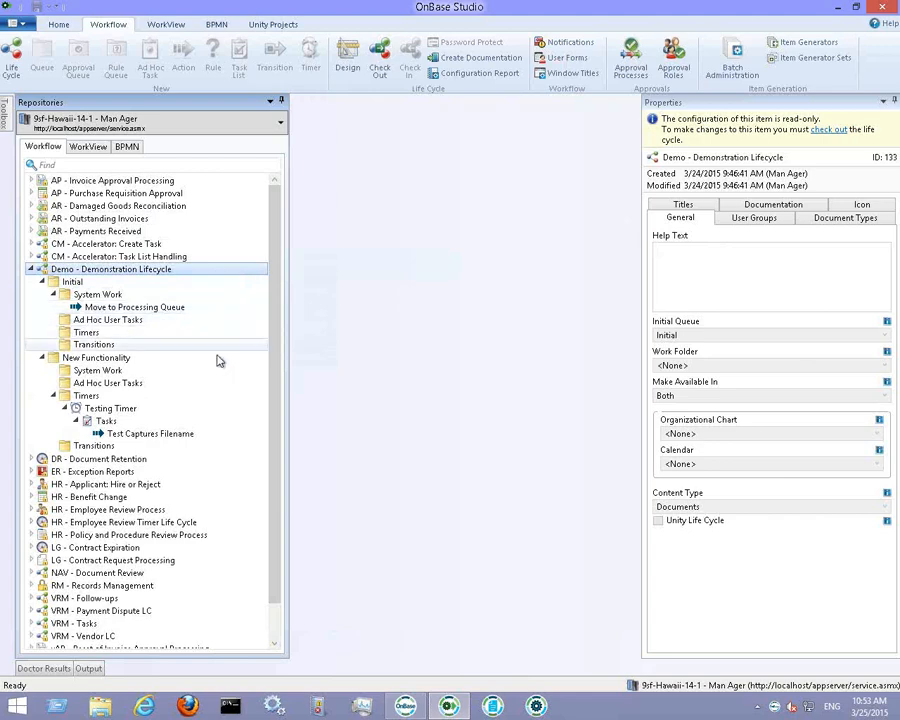
# Show the Test Captures Filename action under Testing Timer in a wider properties area and check out its life cycle
pyautogui.click(149, 362)
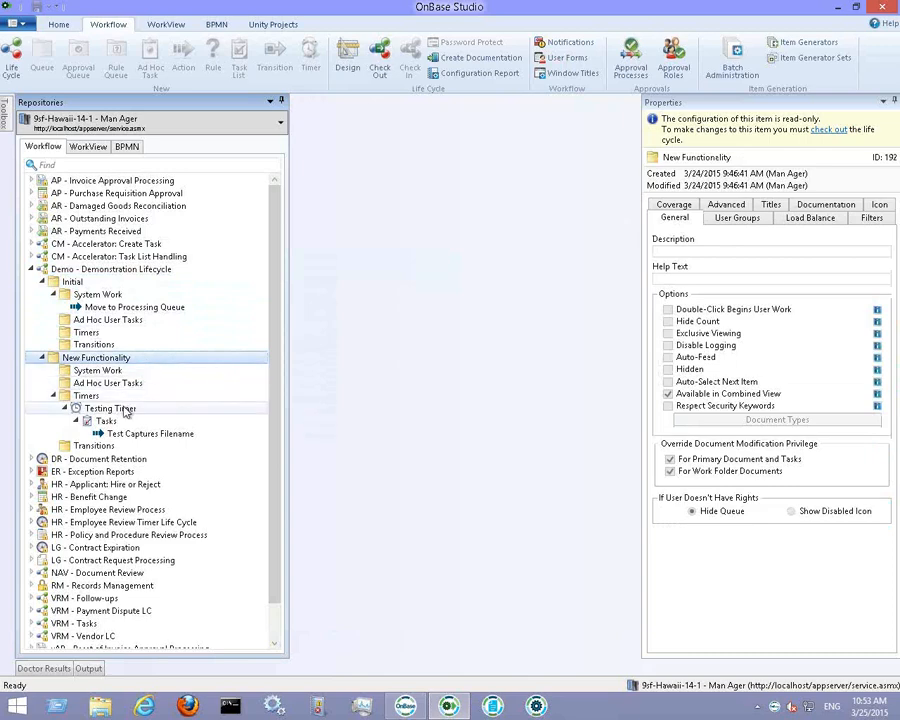
pyautogui.click(145, 435)
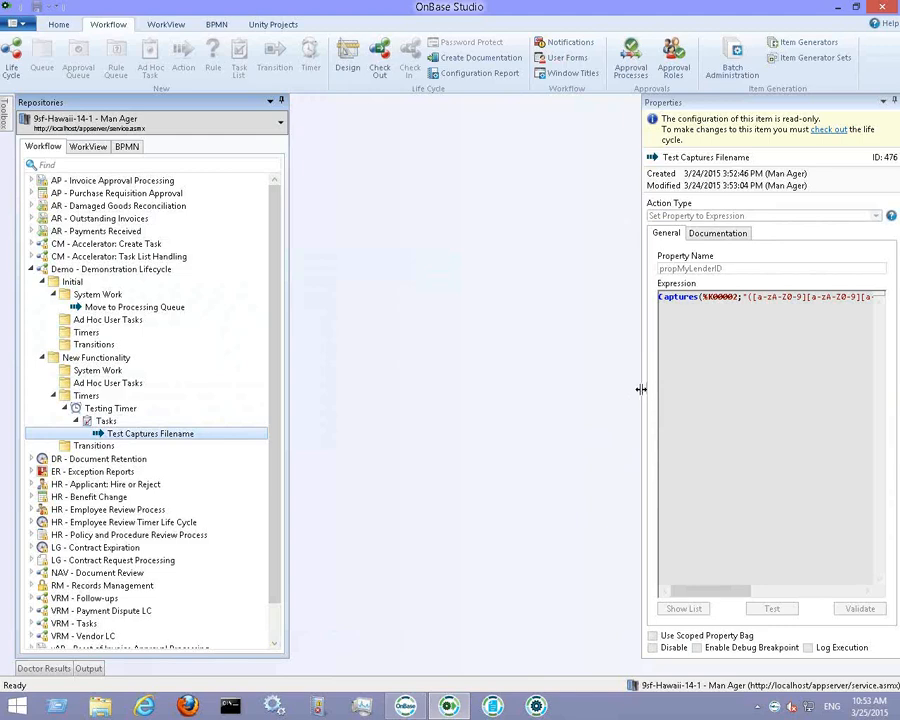
pyautogui.moveTo(641, 389); pyautogui.dragTo(569, 382)
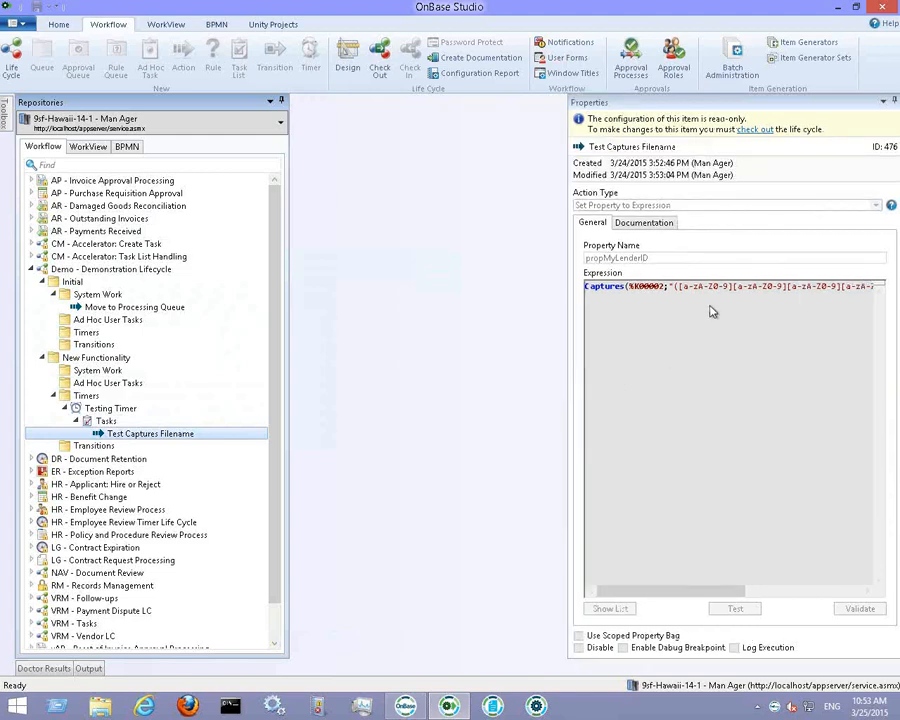
pyautogui.click(682, 288)
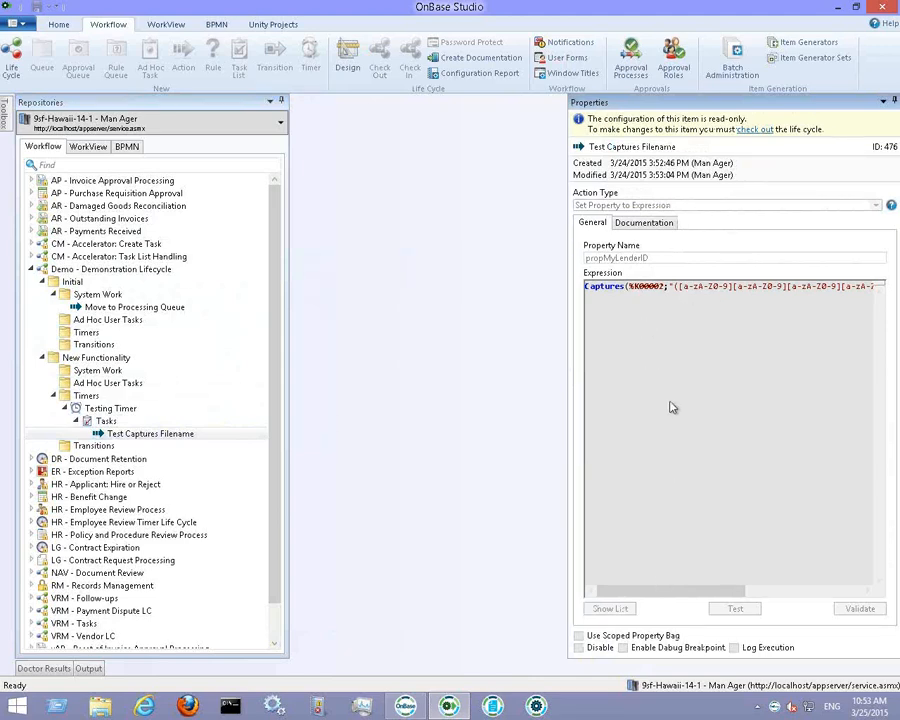
pyautogui.click(755, 134)
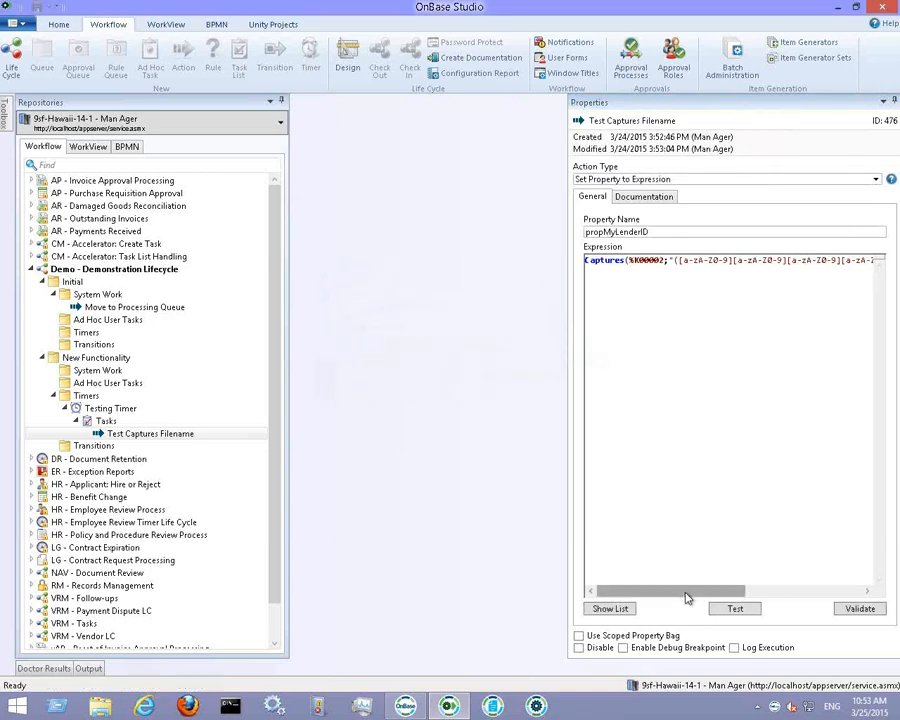
# Test the Captures expression with the File Name variable set to SOMETHING11-ABC123-Elsewhere
pyautogui.click(733, 609)
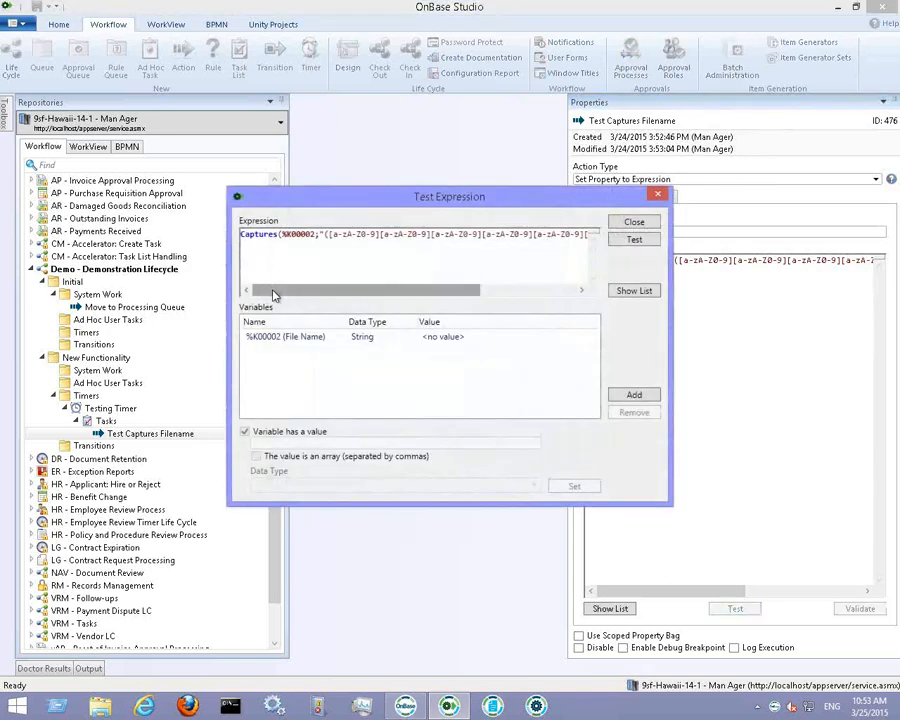
pyautogui.moveTo(274, 295); pyautogui.dragTo(317, 295)
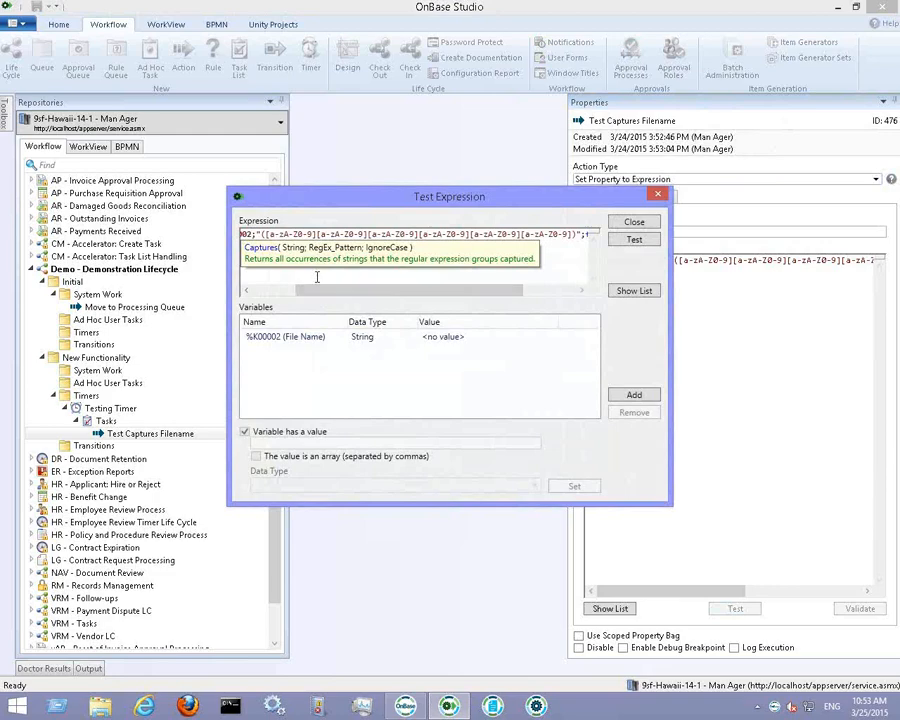
pyautogui.click(436, 340)
pyautogui.click(244, 431)
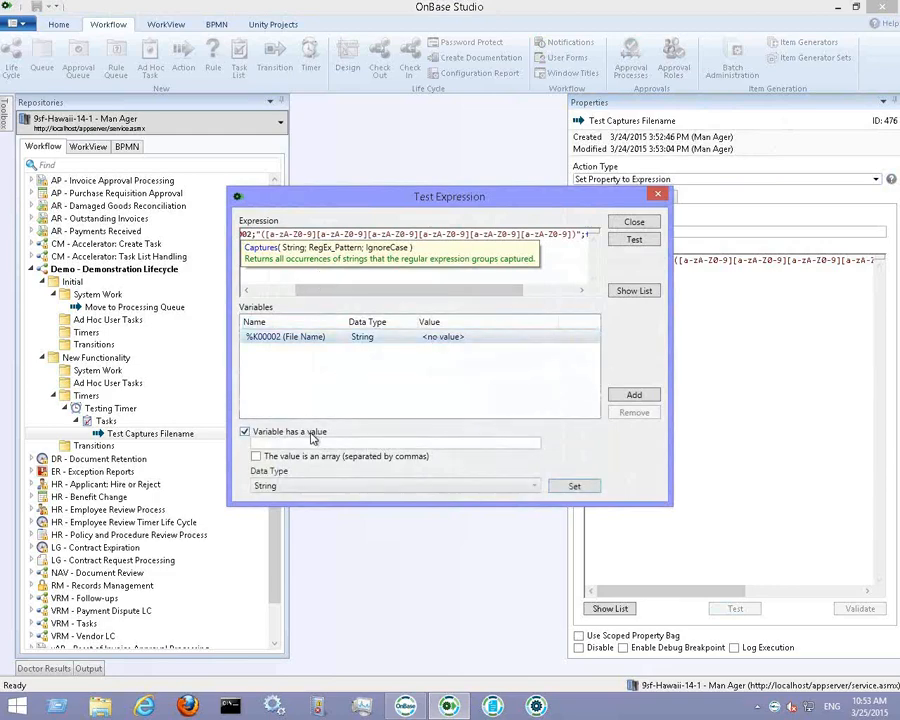
pyautogui.click(352, 446)
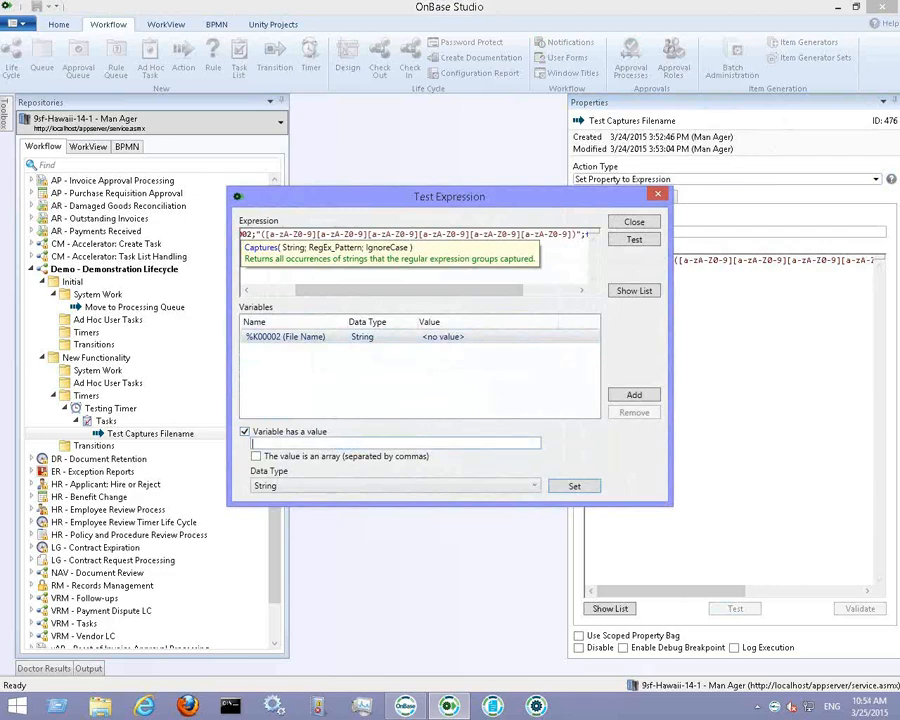
pyautogui.write('SOMETHI')
pyautogui.write('NG11-ABC')
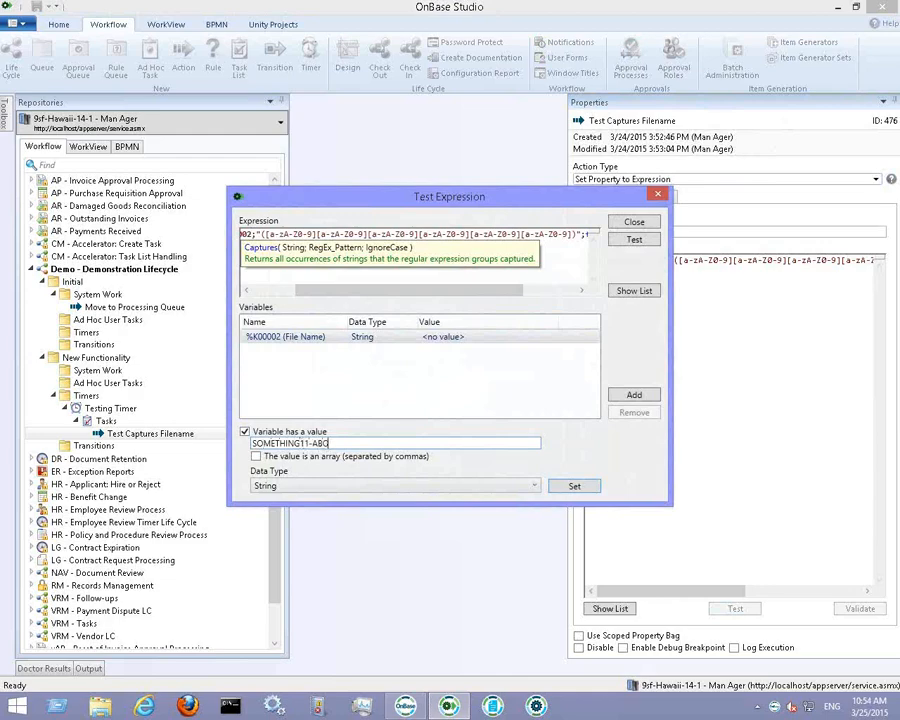
pyautogui.write('123-Elsewhere')
pyautogui.moveTo(312, 443); pyautogui.dragTo(342, 444)
pyautogui.click(565, 487)
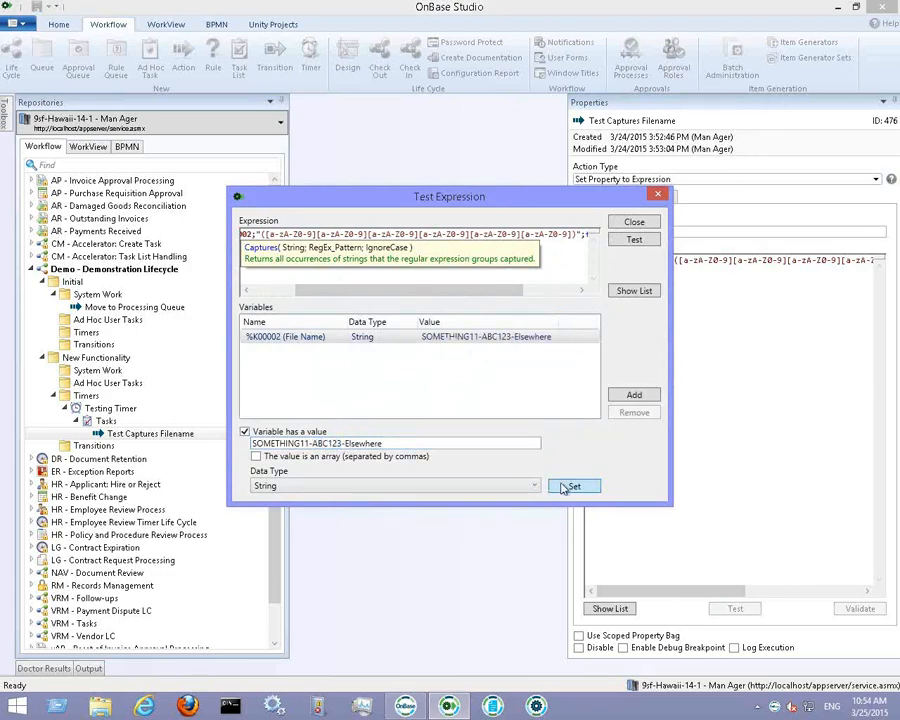
pyautogui.click(632, 241)
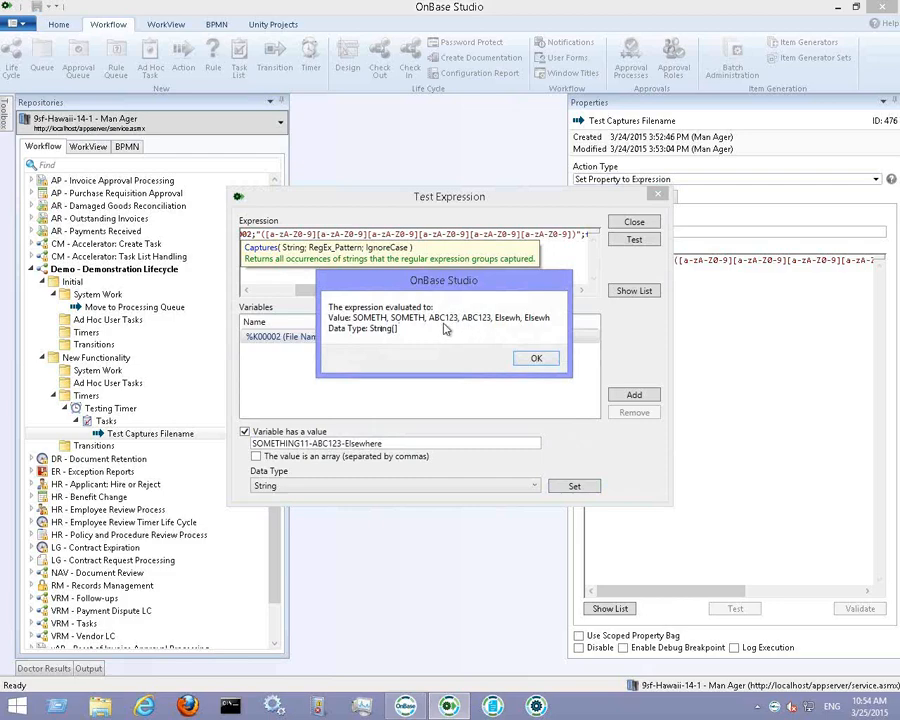
pyautogui.click(536, 357)
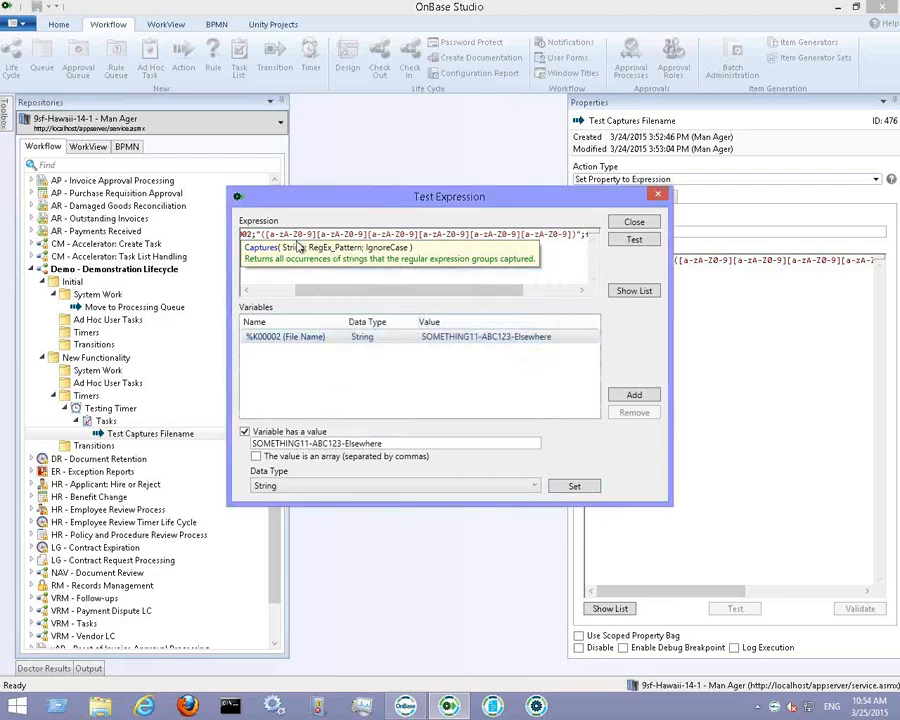
# Test the expression with [-] added at both ends of the capture group, and close the test without updating the action
pyautogui.click(266, 235)
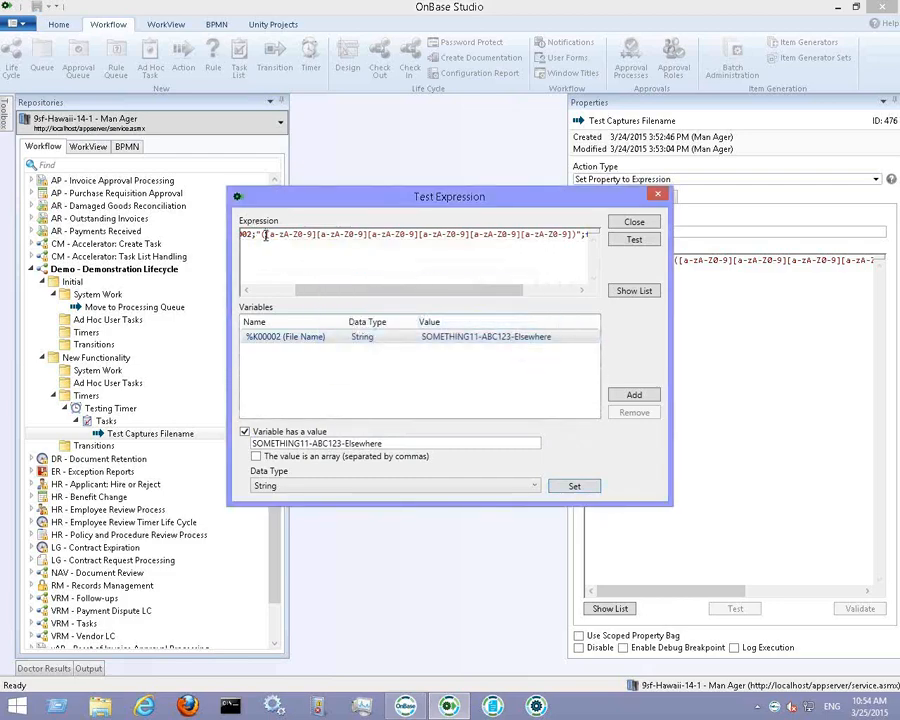
pyautogui.write('[-]')
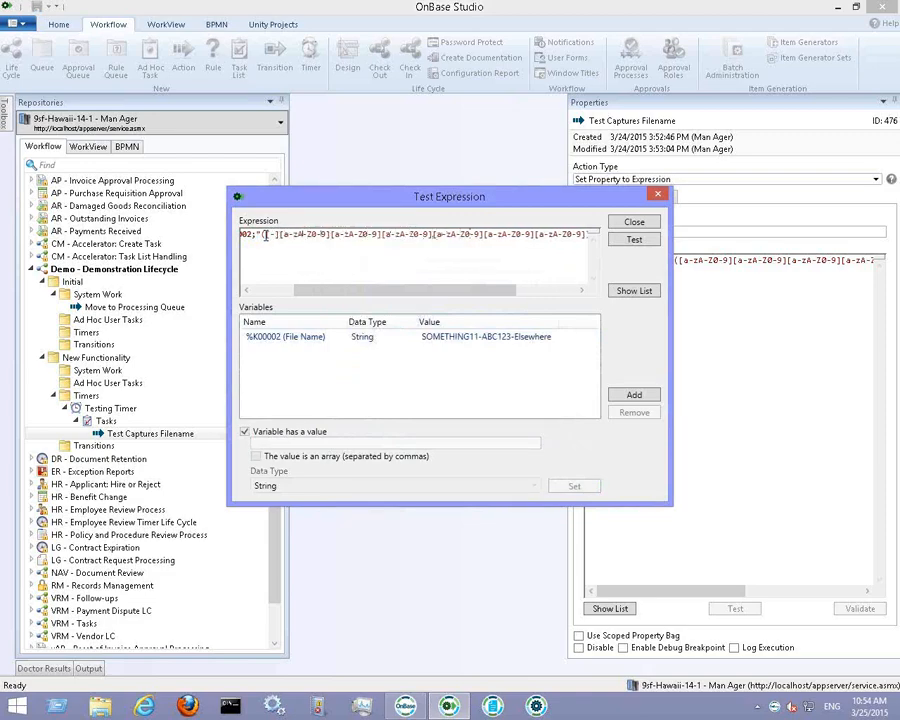
pyautogui.press('Right')
pyautogui.press('Right')
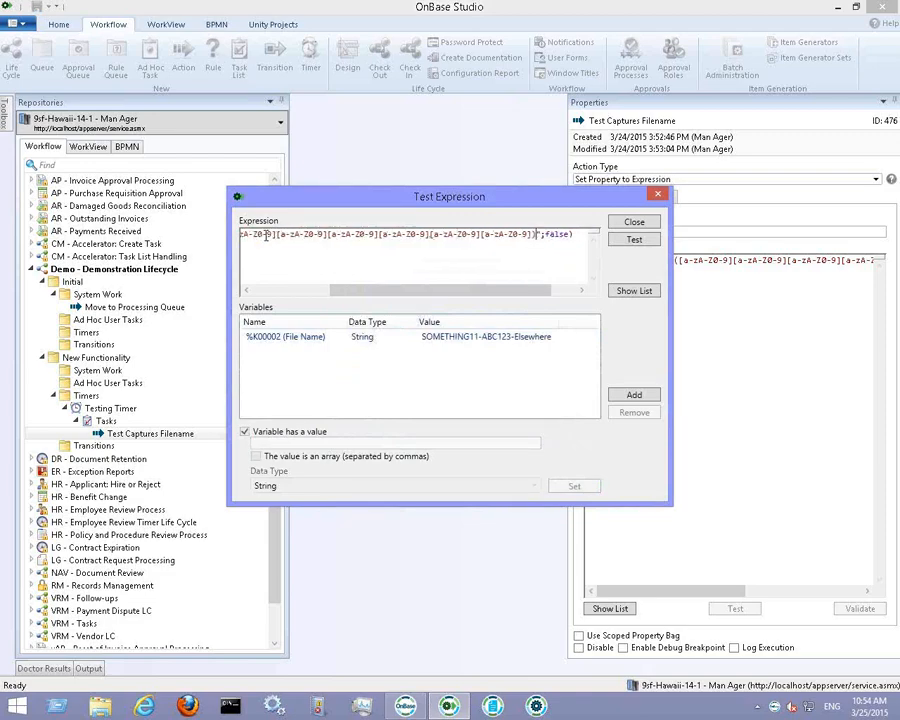
pyautogui.write('[-]')
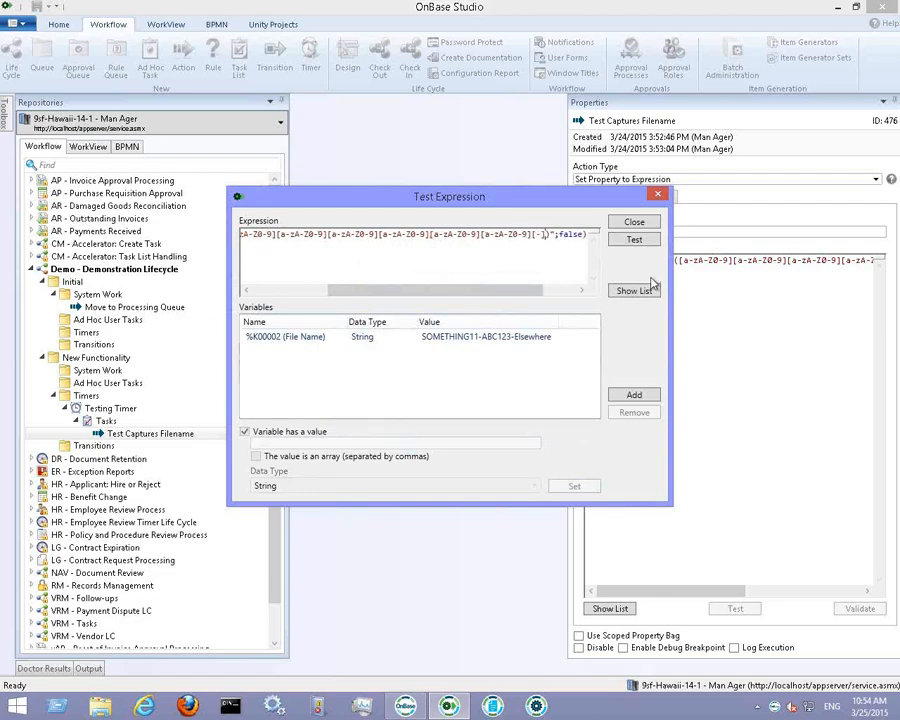
pyautogui.click(636, 240)
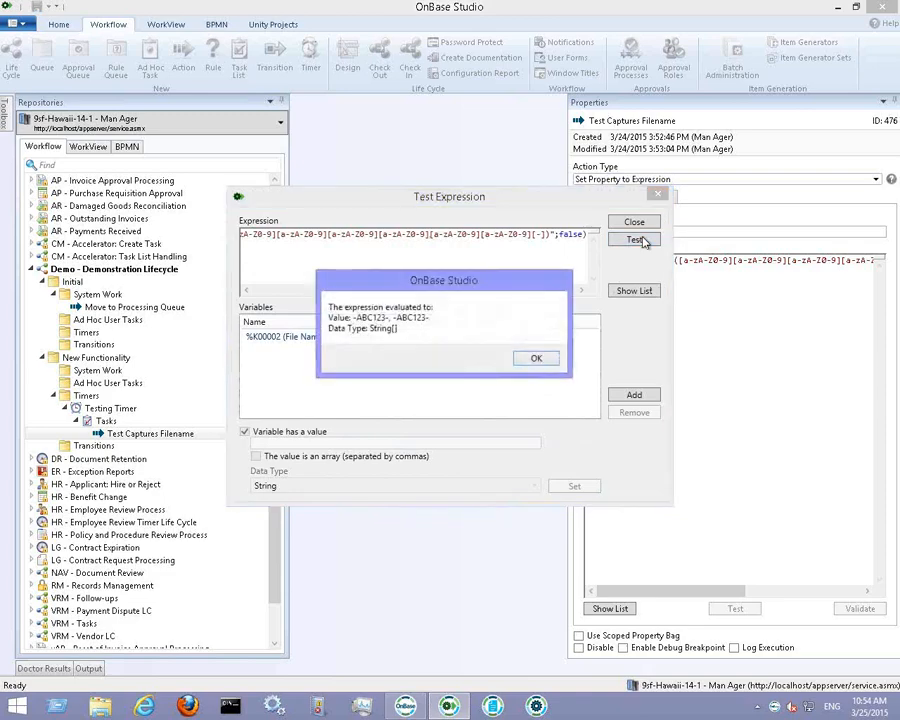
pyautogui.click(530, 360)
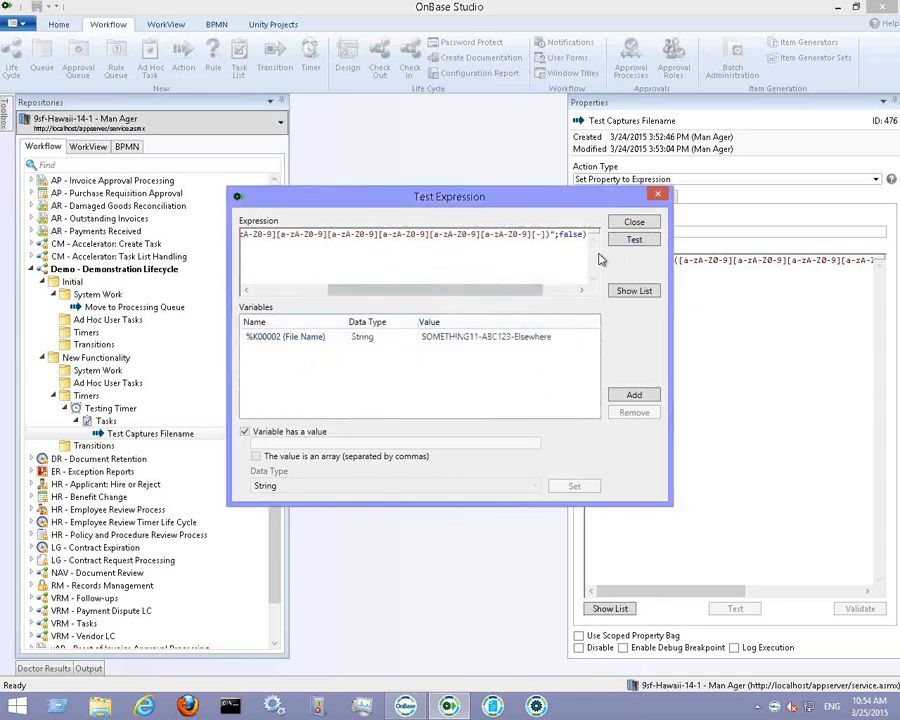
pyautogui.click(655, 225)
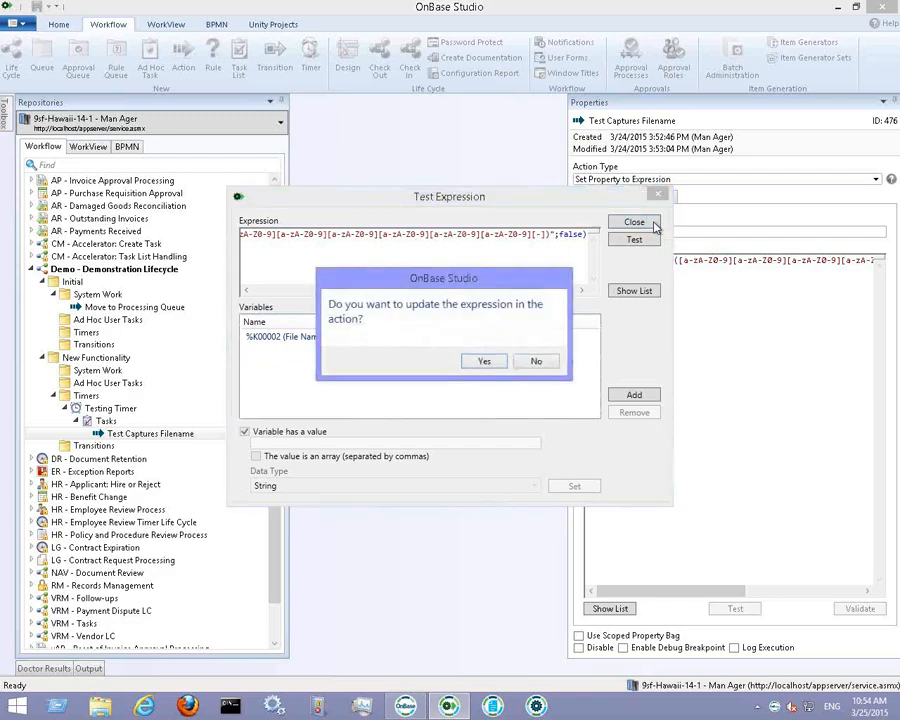
pyautogui.click(530, 362)
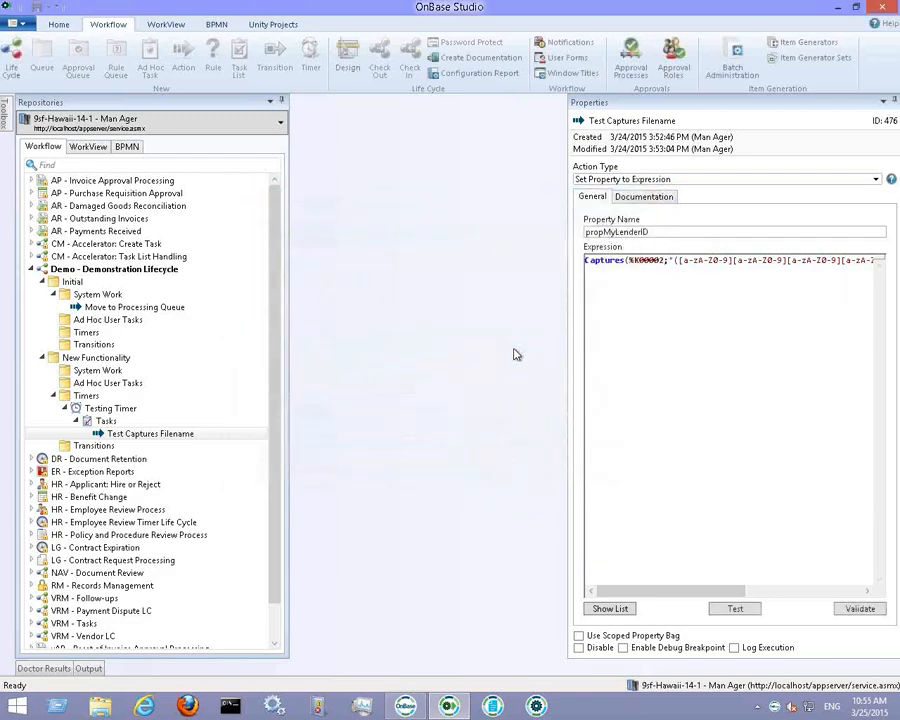
# Add a new action named Set Multiple Property Values to the Testing Timer's tasks
pyautogui.rightClick(91, 422)
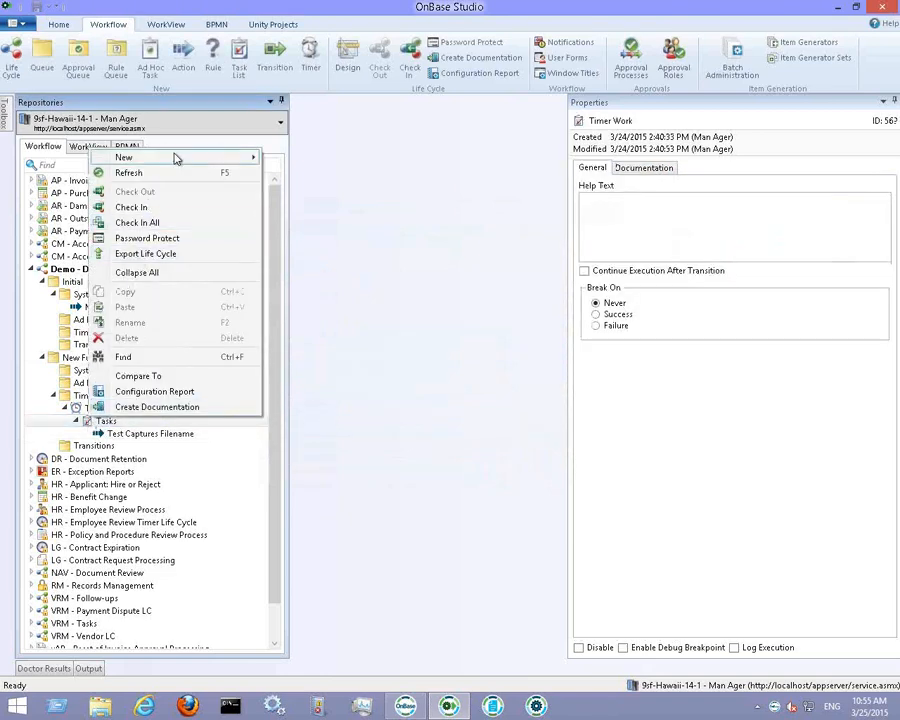
pyautogui.moveTo(174, 157)
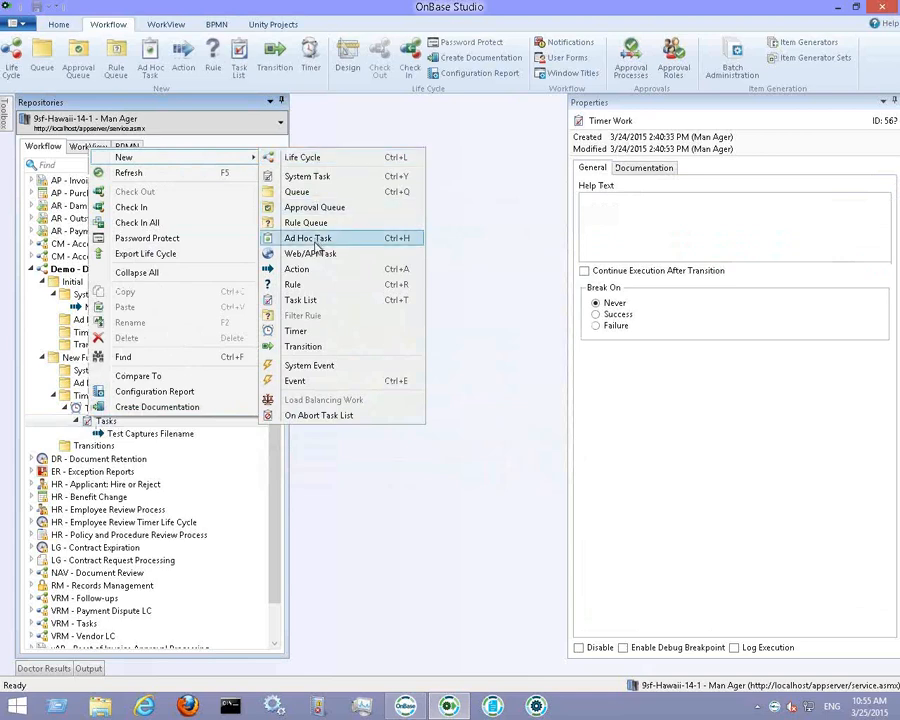
pyautogui.click(312, 280)
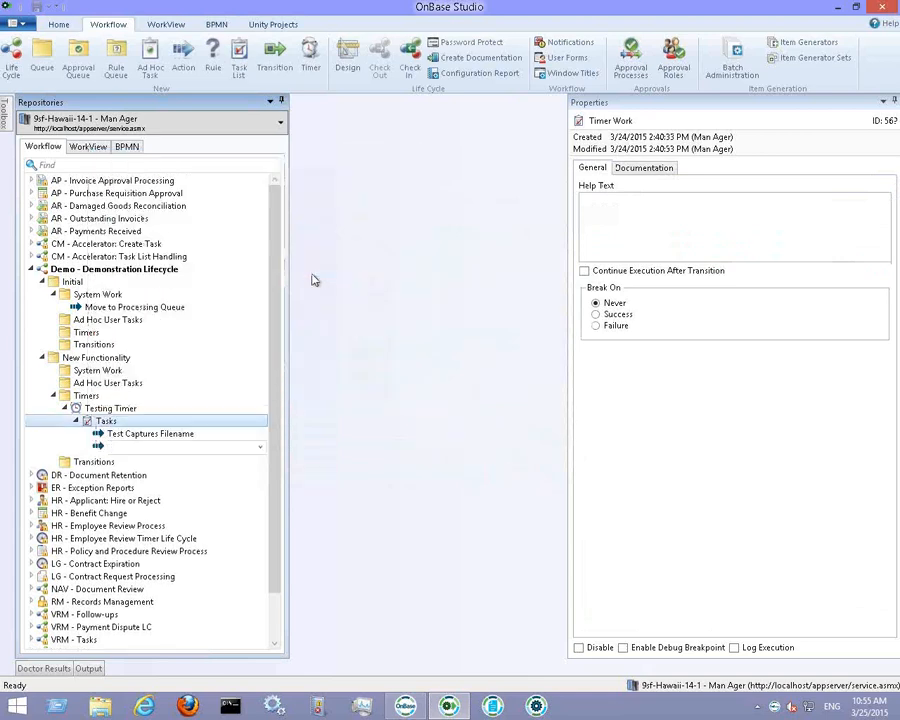
pyautogui.write('SetMu')
pyautogui.press('BackSpace')
pyautogui.press('BackSpace')
pyautogui.press('BackSpace')
pyautogui.write('perty Values')
pyautogui.press('Return')
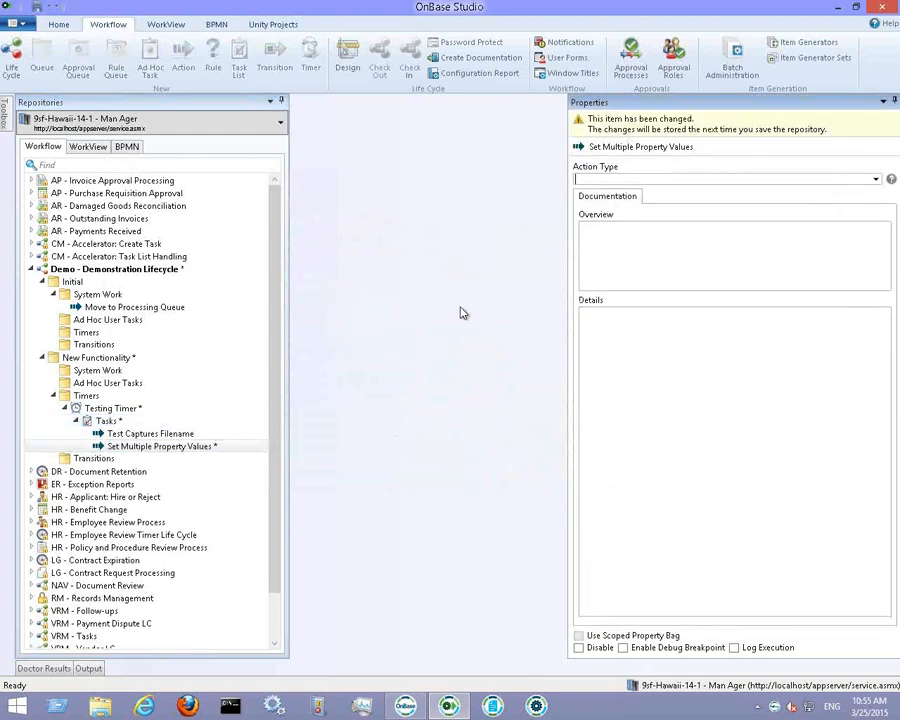
# Set the new action's type to Set Multiple Property Values
pyautogui.click(694, 180)
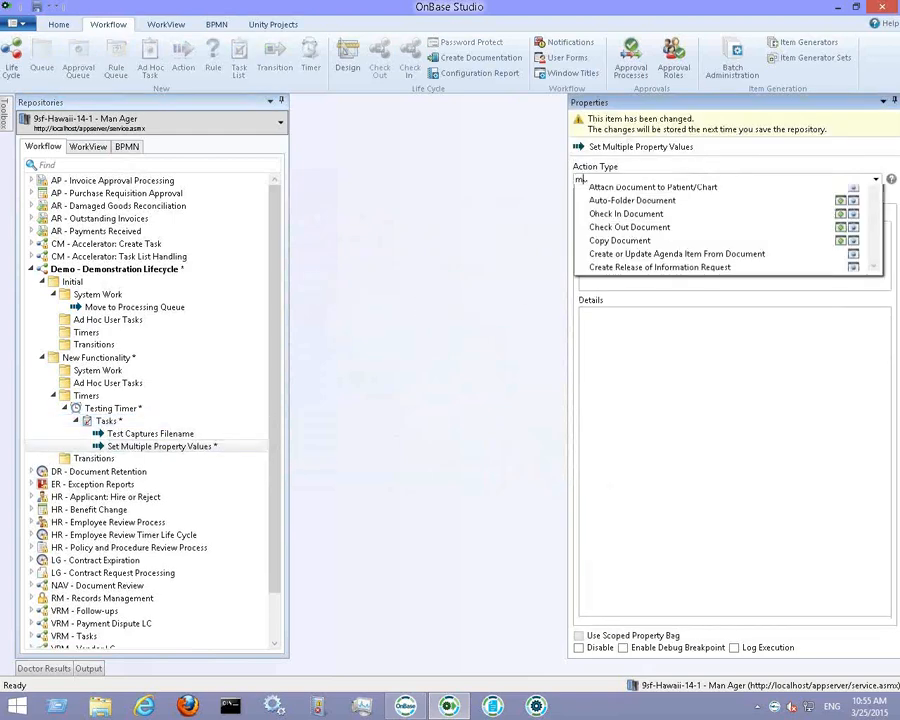
pyautogui.write('multiple')
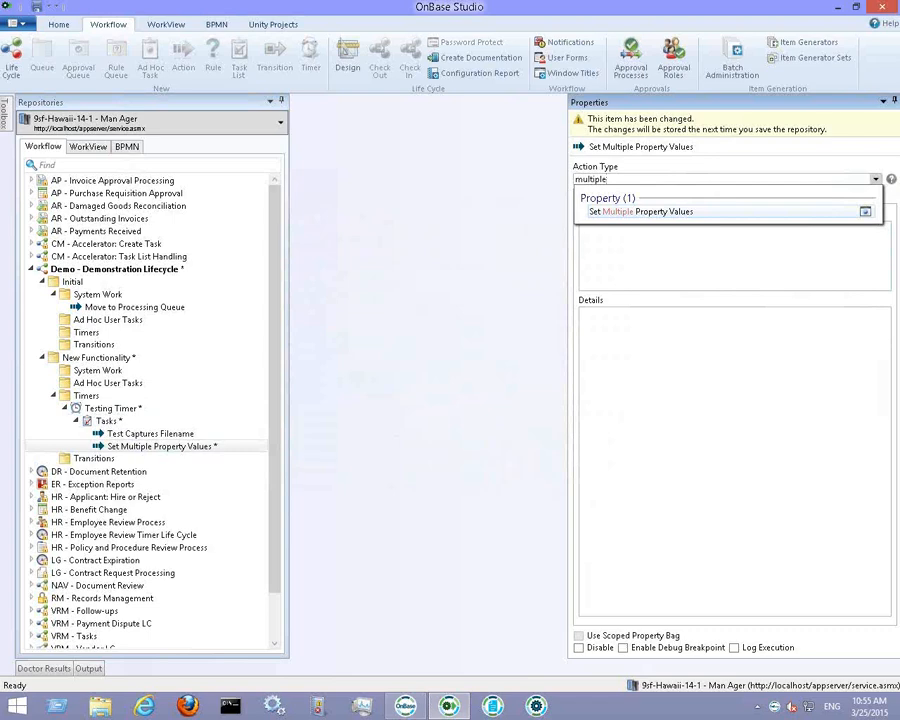
pyautogui.click(640, 212)
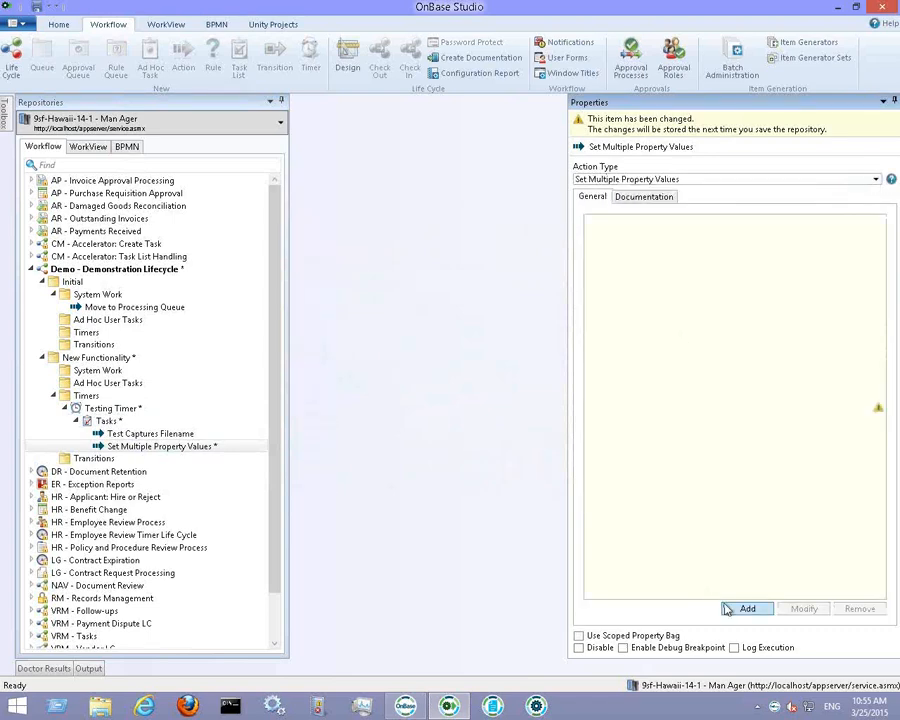
# Add a property named propMyPropertyValue1 to the action, using the keyword All Items Accepted as its value
pyautogui.click(745, 609)
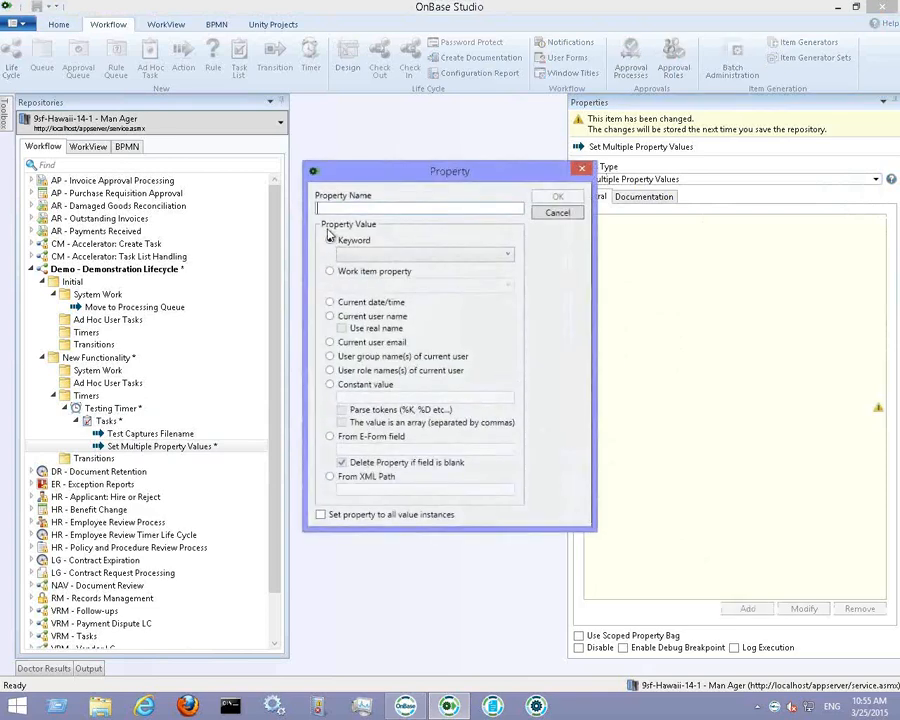
pyautogui.write('propMy')
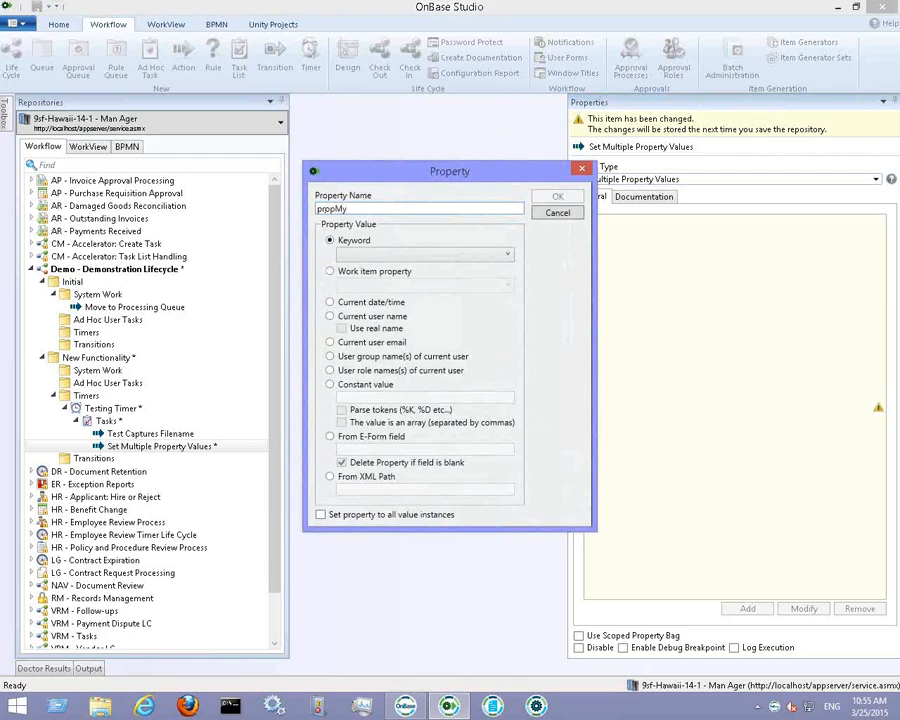
pyautogui.write('PropertyValue1')
pyautogui.click(355, 256)
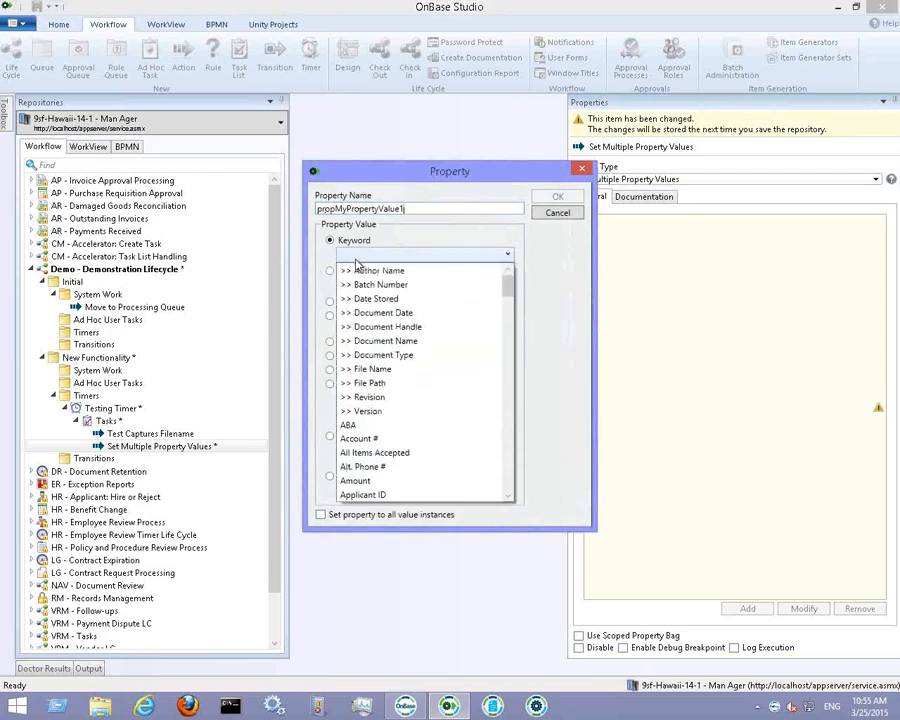
pyautogui.click(388, 455)
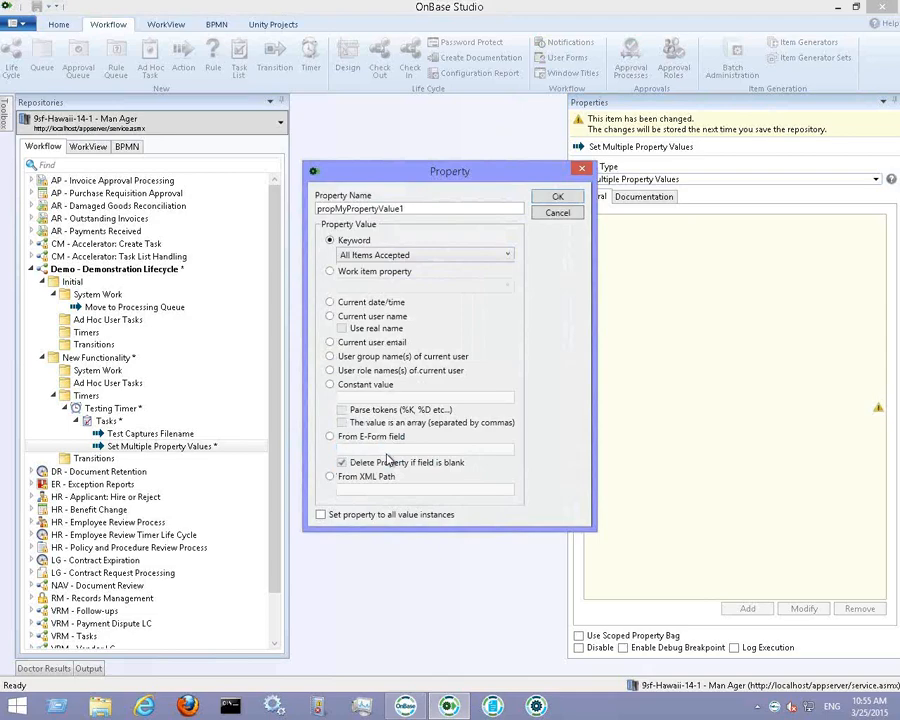
# Try the property's other value sources, including work item property, current date/time, current user name, constant value, E-Form field and XML path
pyautogui.click(371, 276)
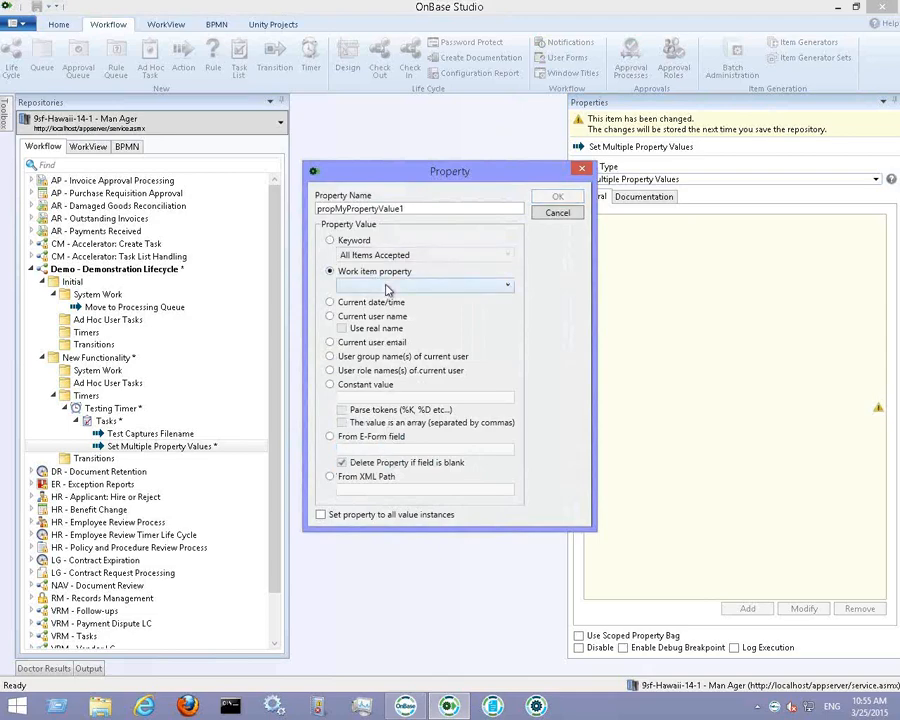
pyautogui.click(388, 286)
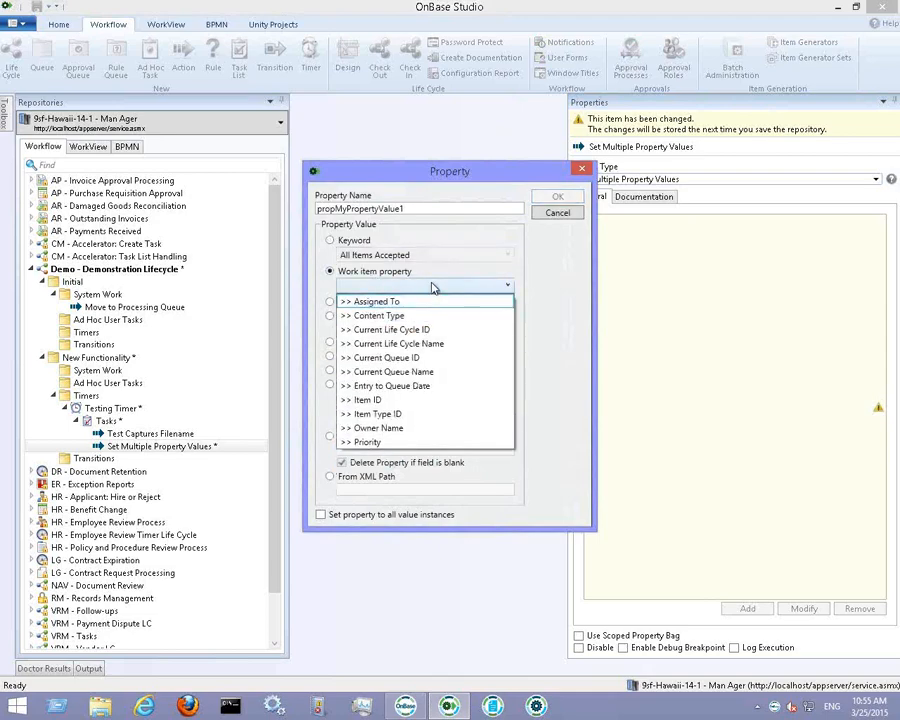
pyautogui.click(425, 286)
pyautogui.click(395, 302)
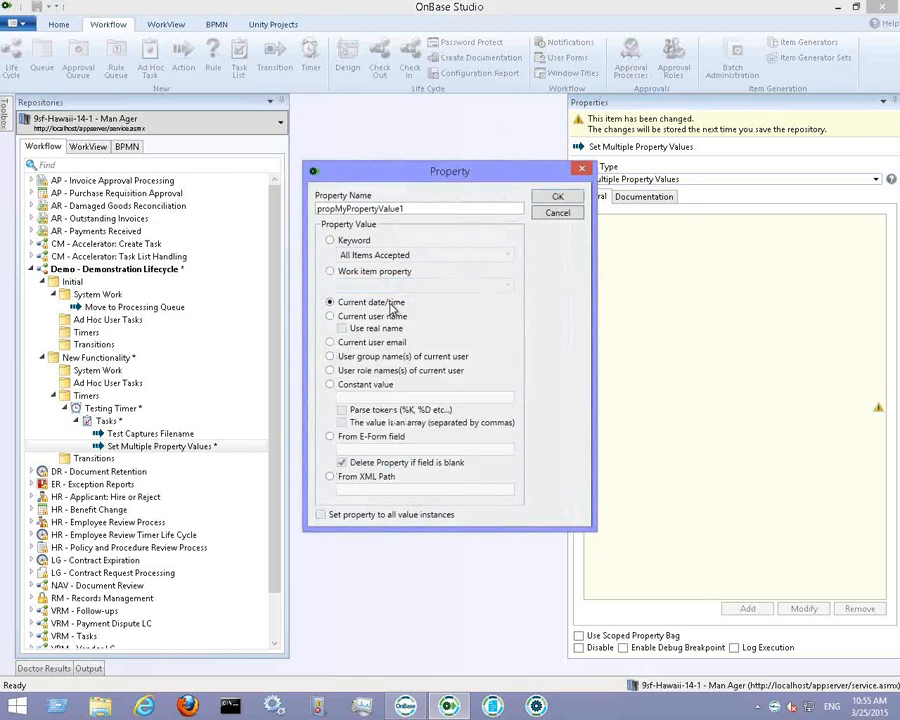
pyautogui.click(378, 318)
pyautogui.click(381, 391)
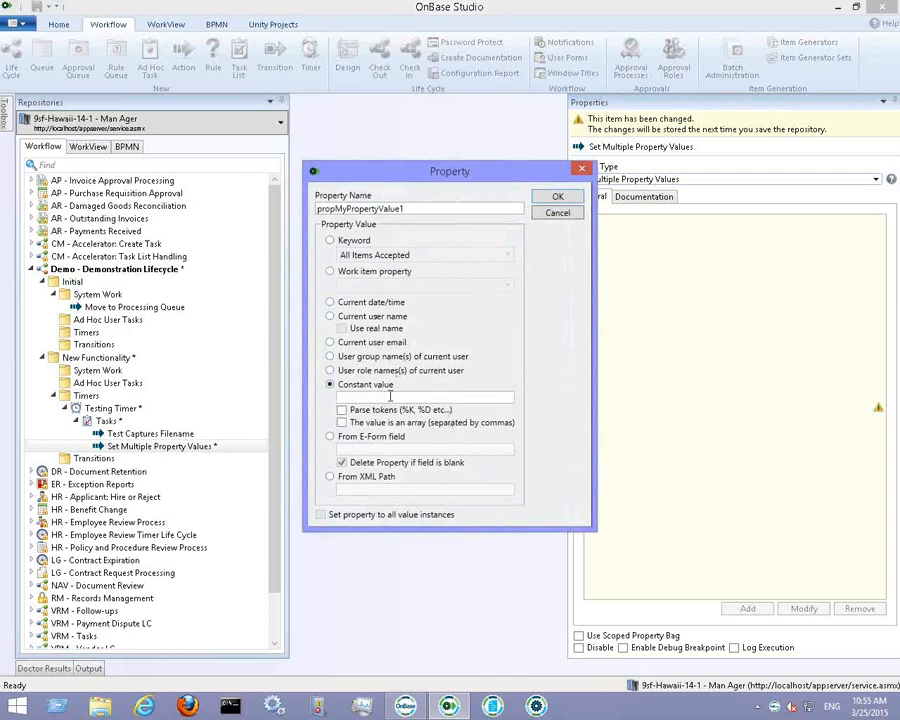
pyautogui.click(375, 445)
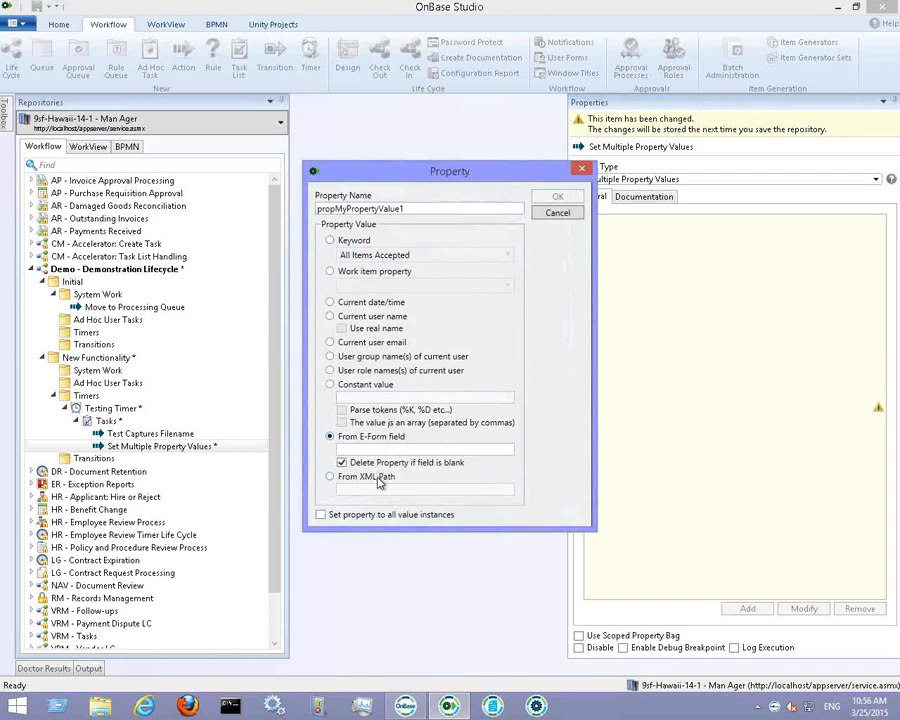
pyautogui.click(378, 479)
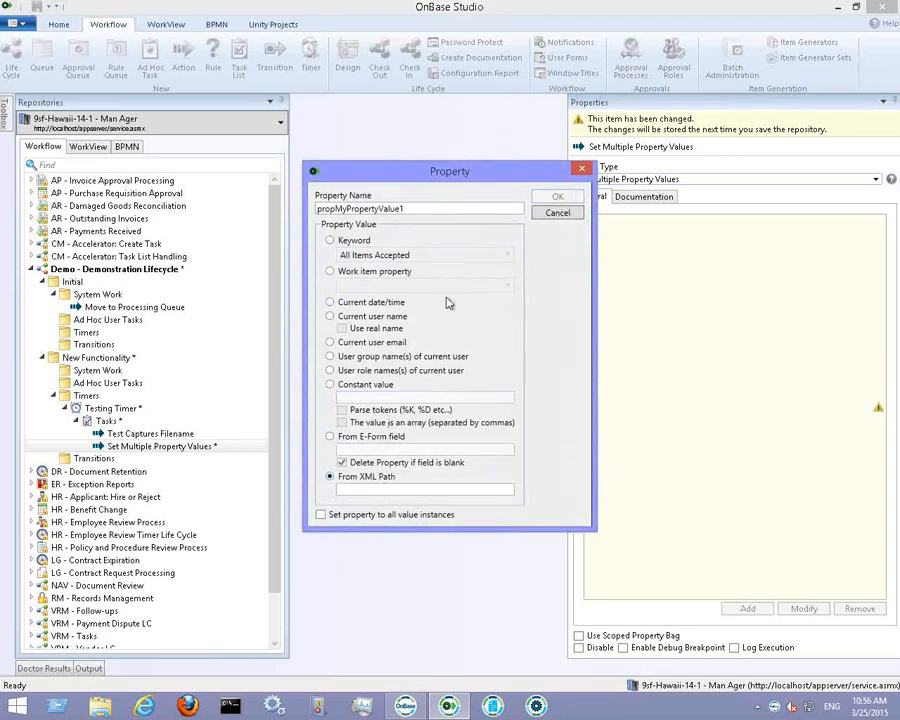
# Base propMyPropertyValue1 on the Amount keyword and confirm the property
pyautogui.click(356, 243)
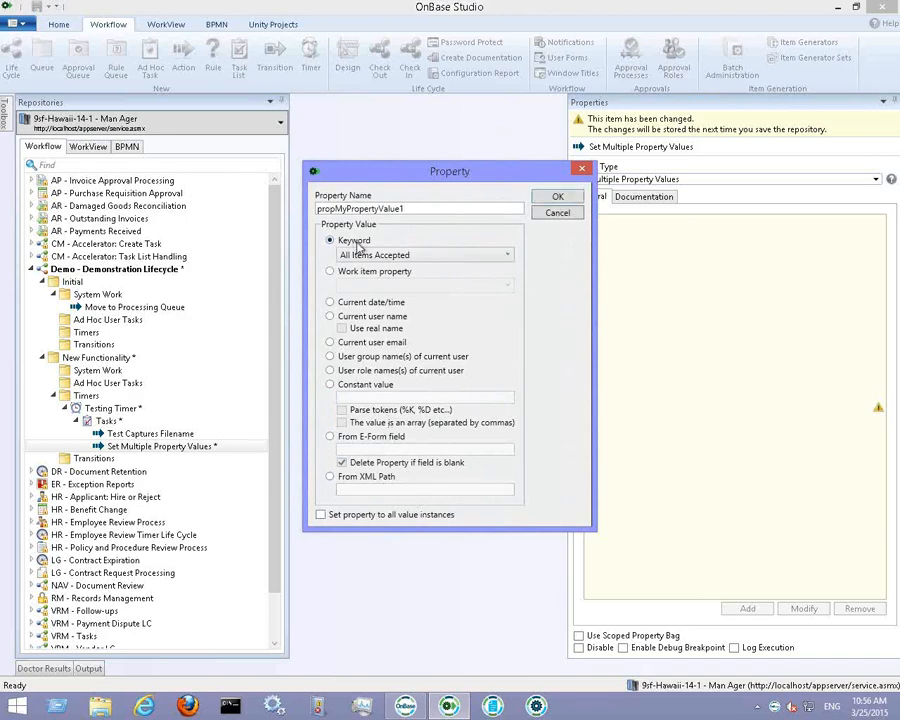
pyautogui.click(364, 255)
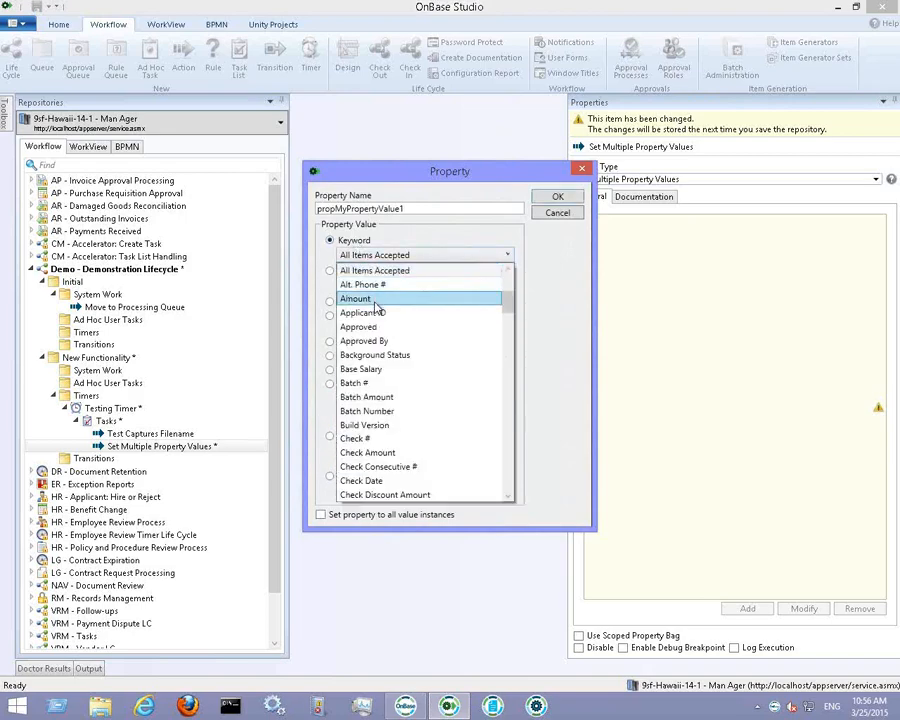
pyautogui.click(375, 302)
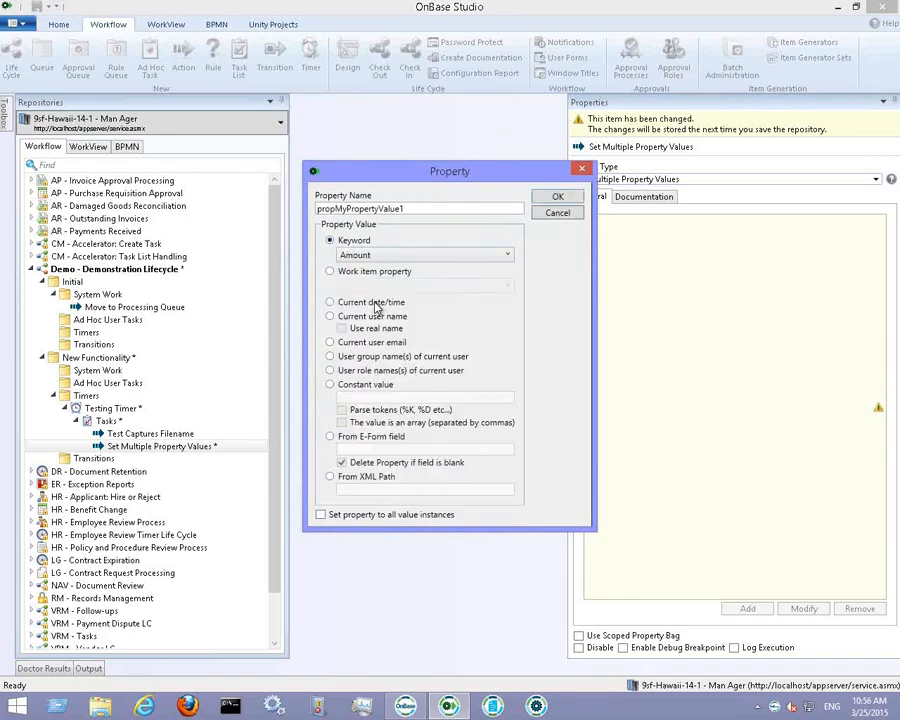
pyautogui.click(559, 197)
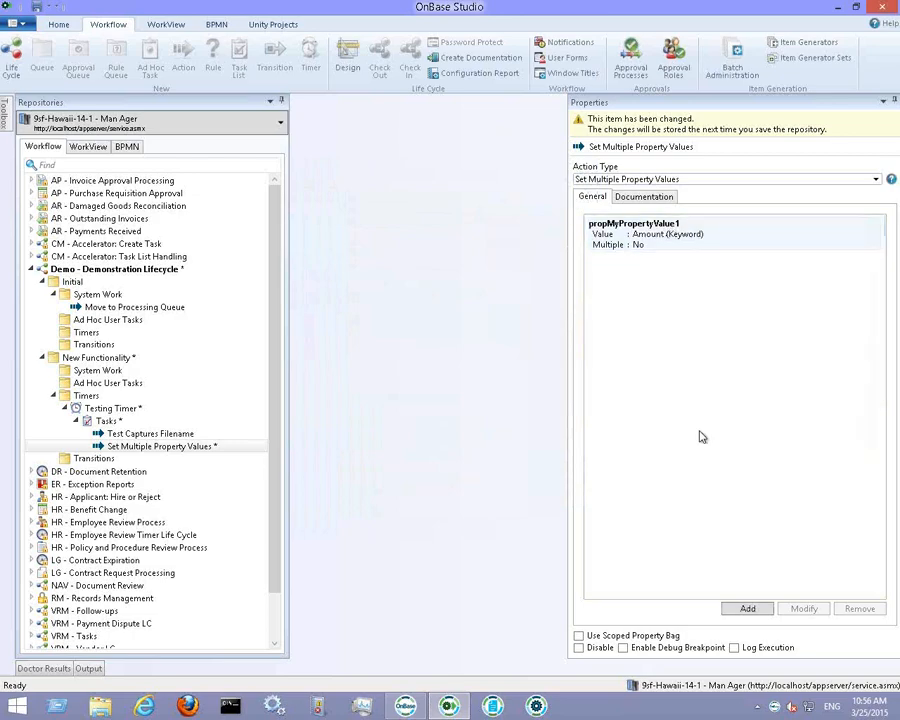
# Add a second property named propMyValue2 that takes its value from the Account # keyword
pyautogui.click(745, 606)
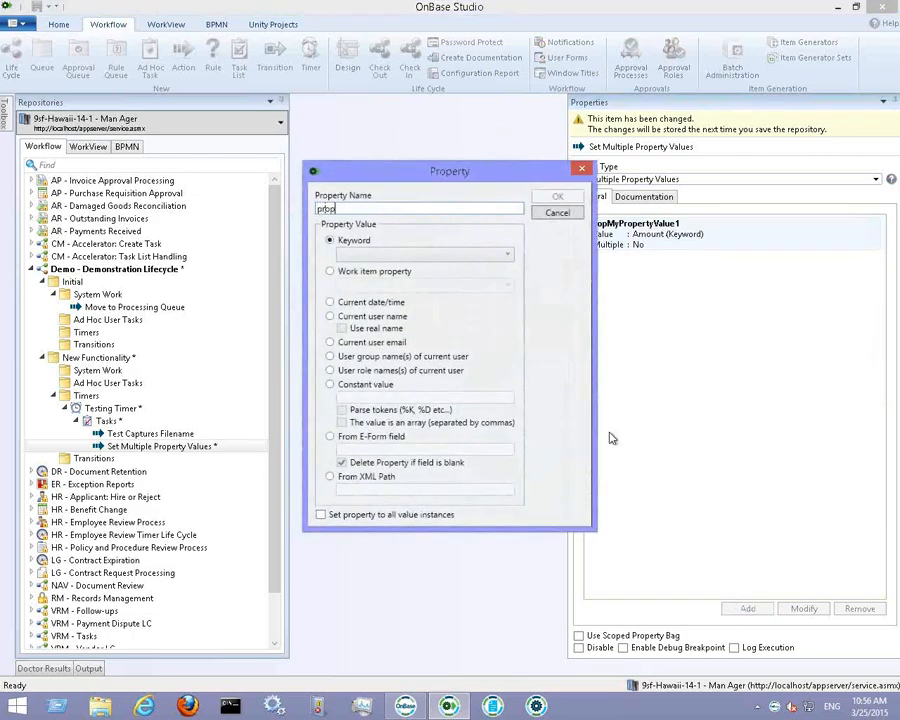
pyautogui.write('propMyValue2')
pyautogui.click(400, 255)
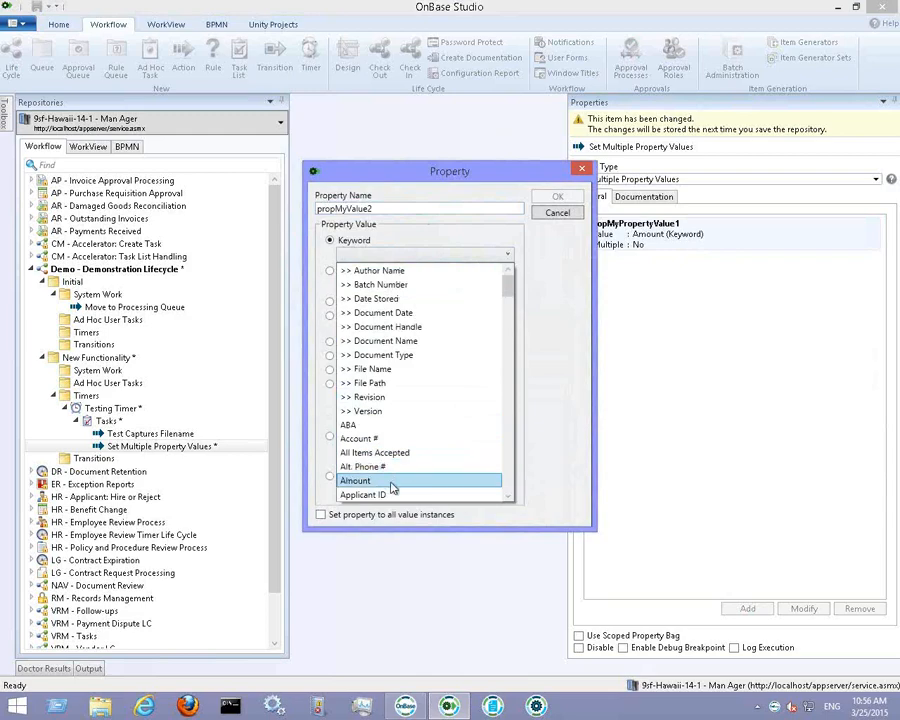
pyautogui.click(396, 438)
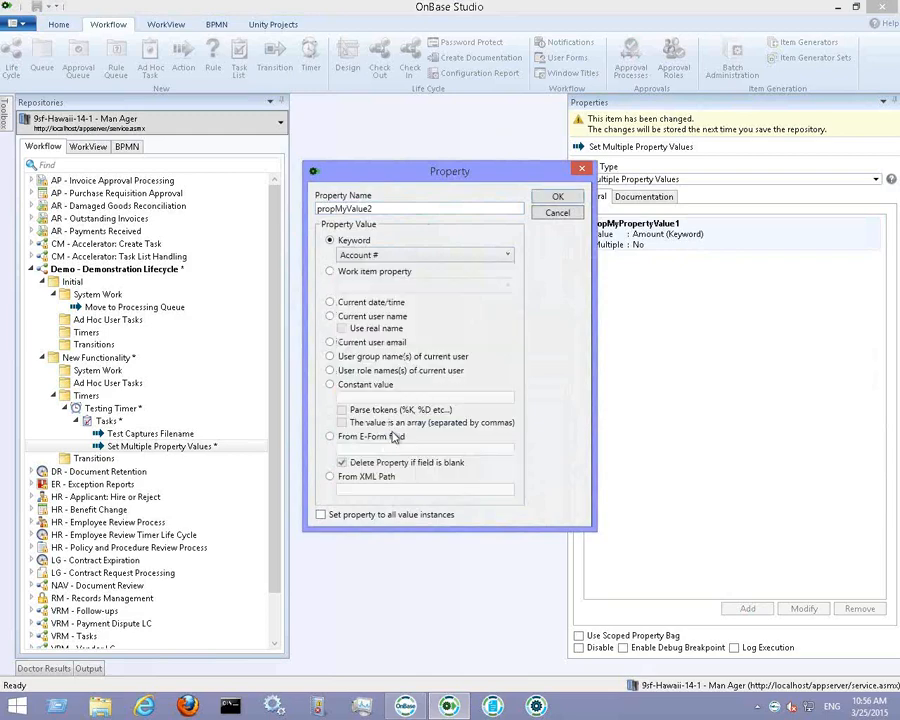
pyautogui.click(556, 196)
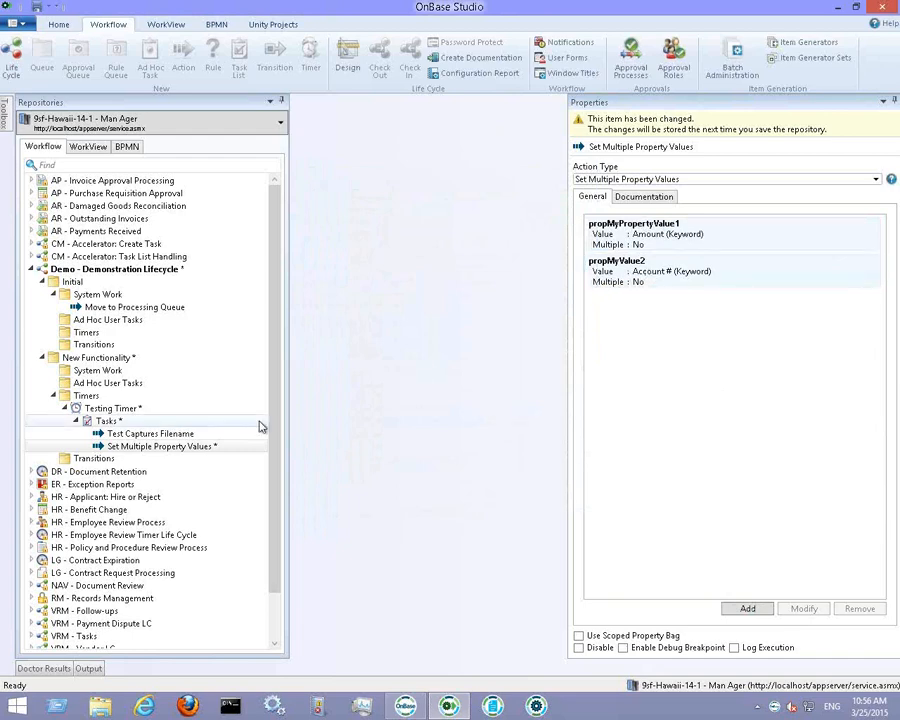
# Point out both property entries in the action, and close OnBase Studio without saving the changes
pyautogui.click(649, 238)
pyautogui.click(655, 270)
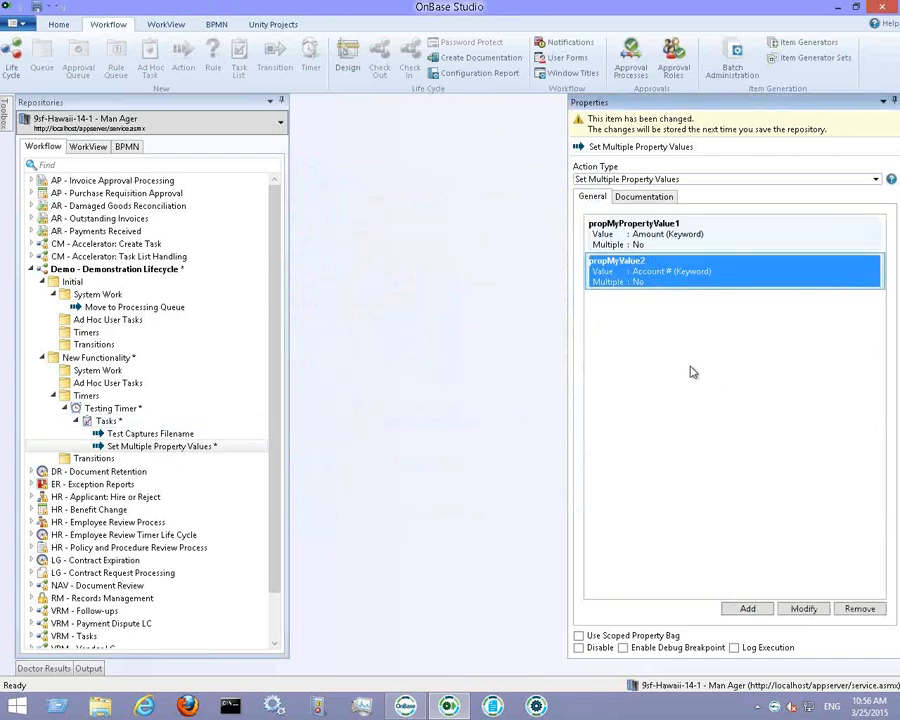
pyautogui.click(737, 243)
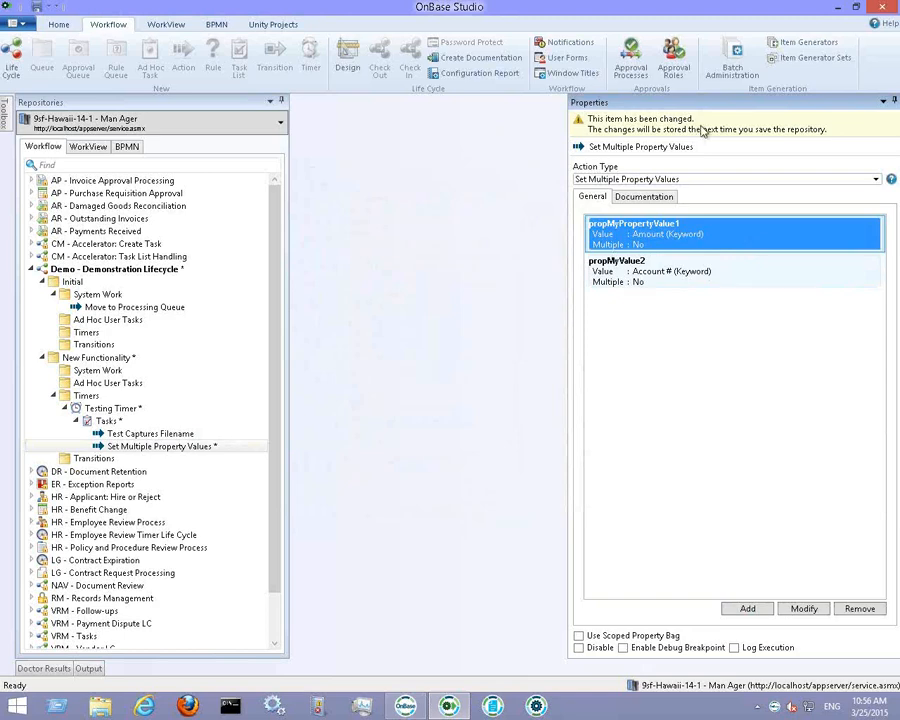
pyautogui.click(882, 8)
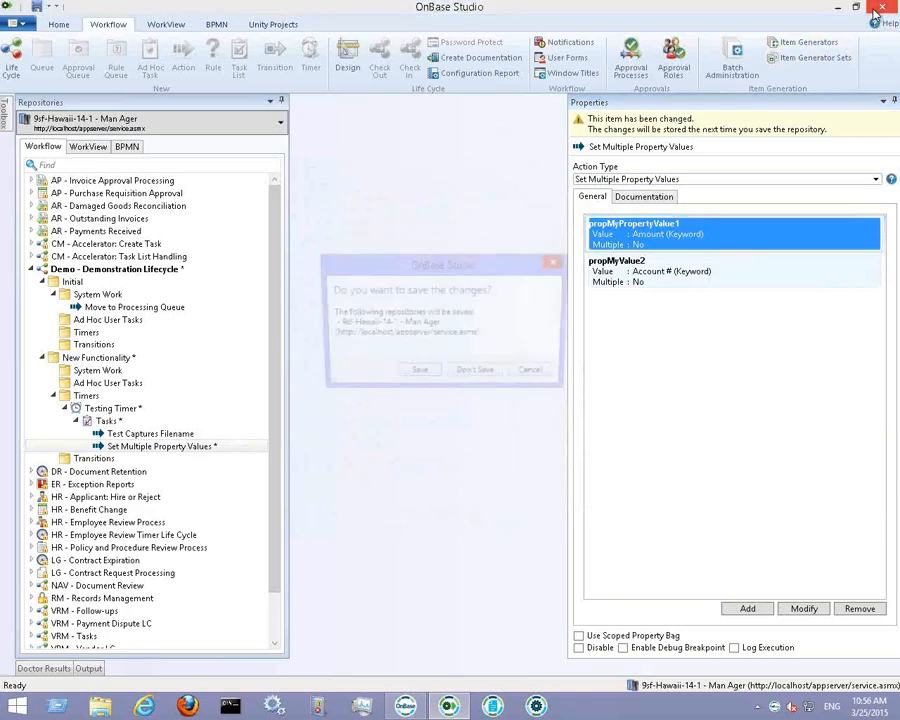
pyautogui.click(462, 377)
# Leave the remote desktop for the OnBase 15 presentation in PowerPoint and start the slide show from the Demo slide
pyautogui.moveTo(428, 4)
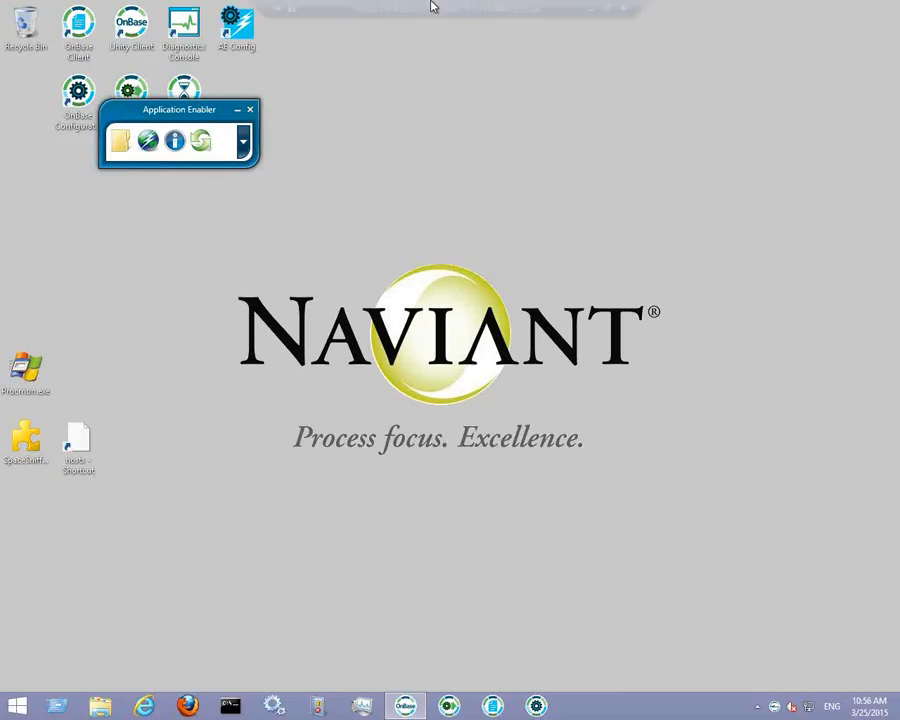
pyautogui.click(590, 8)
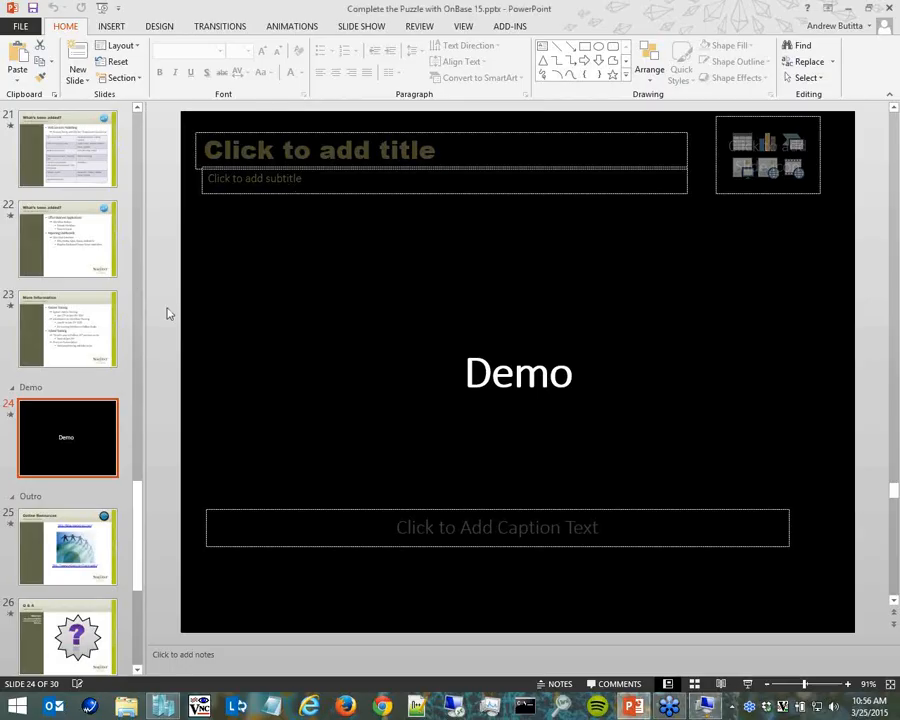
pyautogui.click(747, 683)
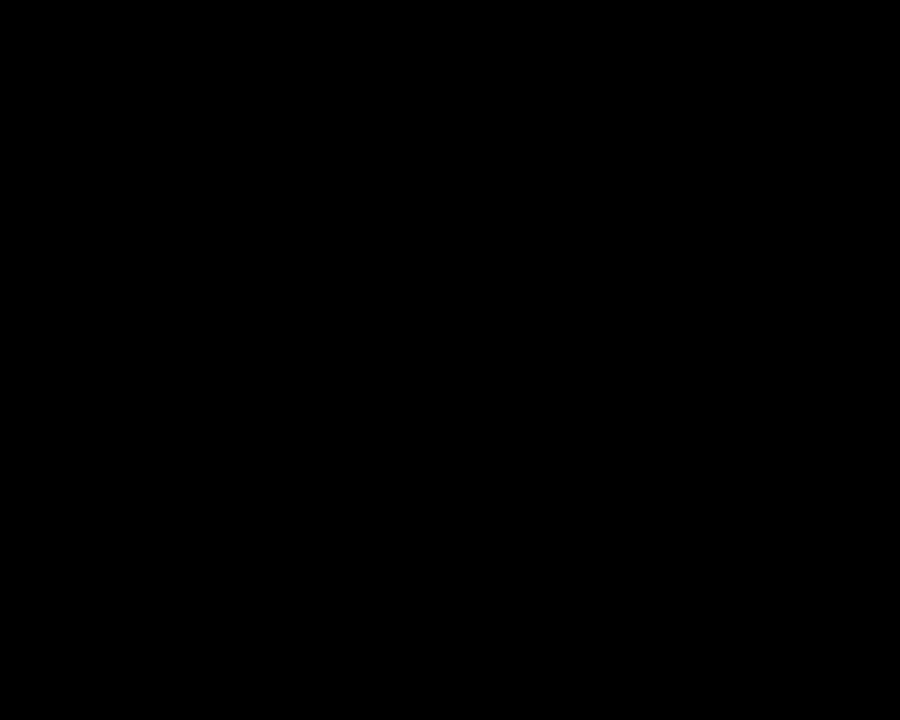